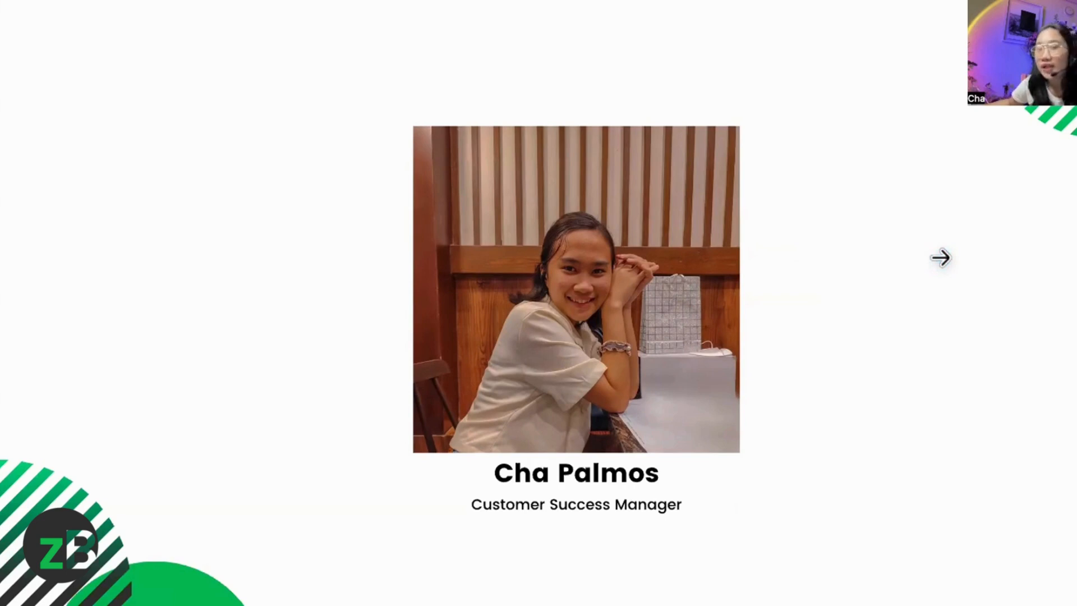
{"action": "left_click", "coordinate": [939, 258]}
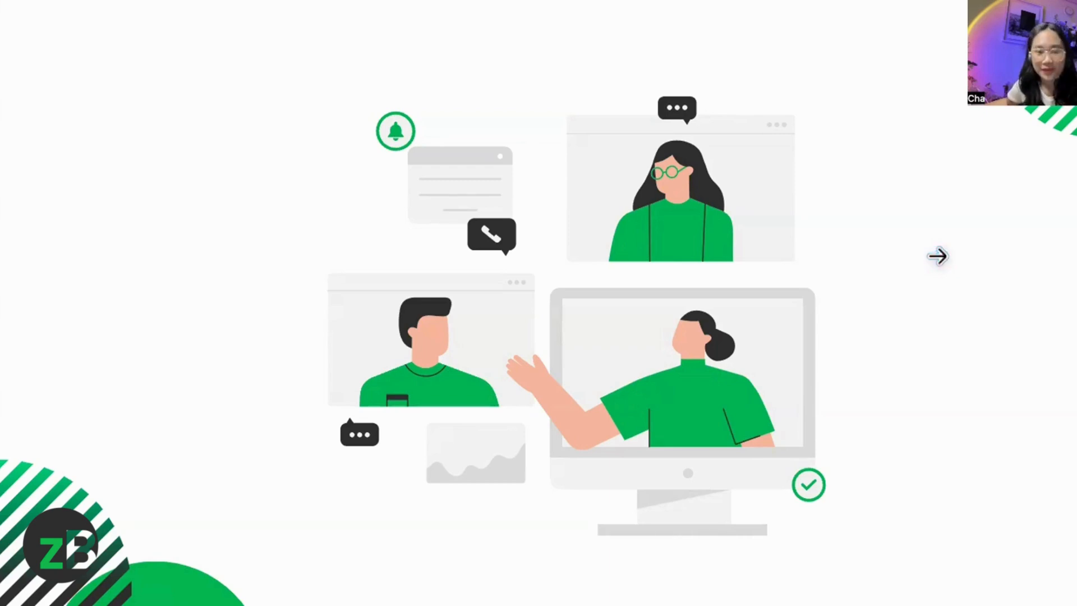
{"action": "left_click", "coordinate": [937, 256]}
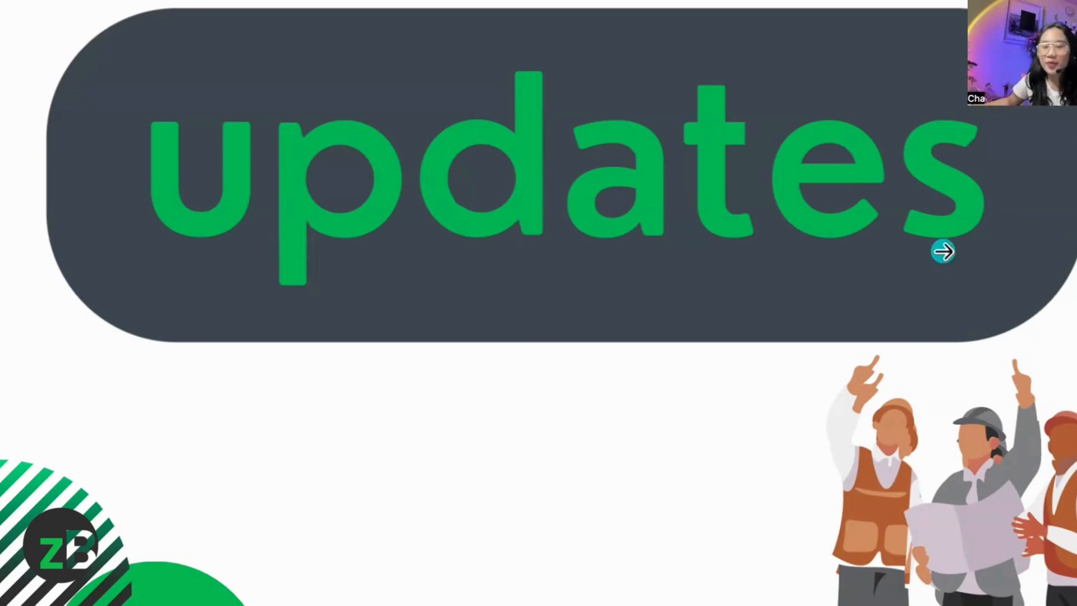
{"action": "left_click", "coordinate": [944, 251]}
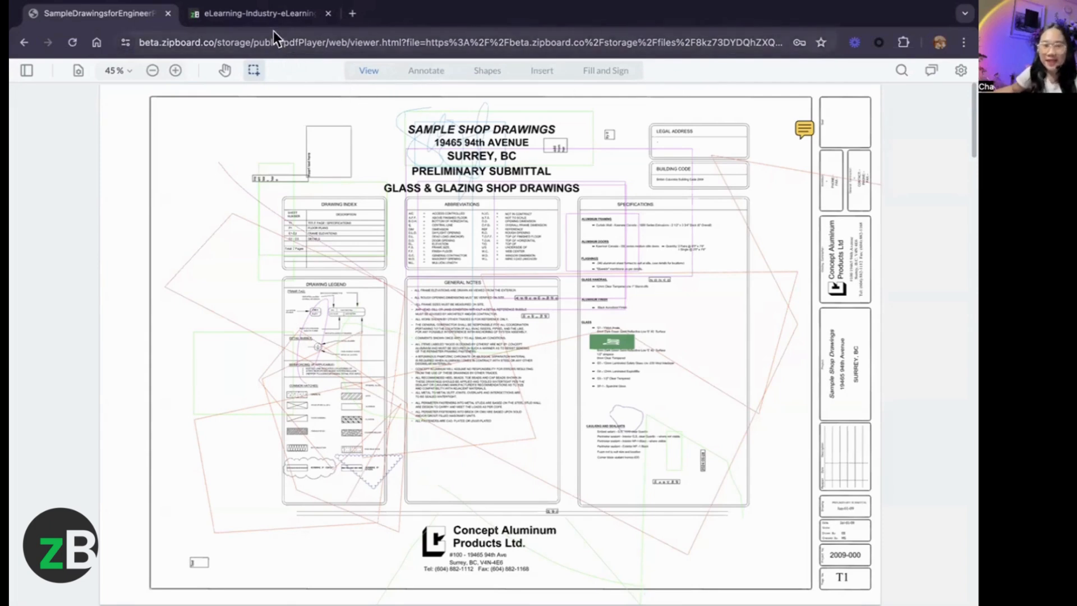
Step: View the comments list of the eLearning PDF in the other browser tab and close that document
{"action": "left_click", "coordinate": [273, 17]}
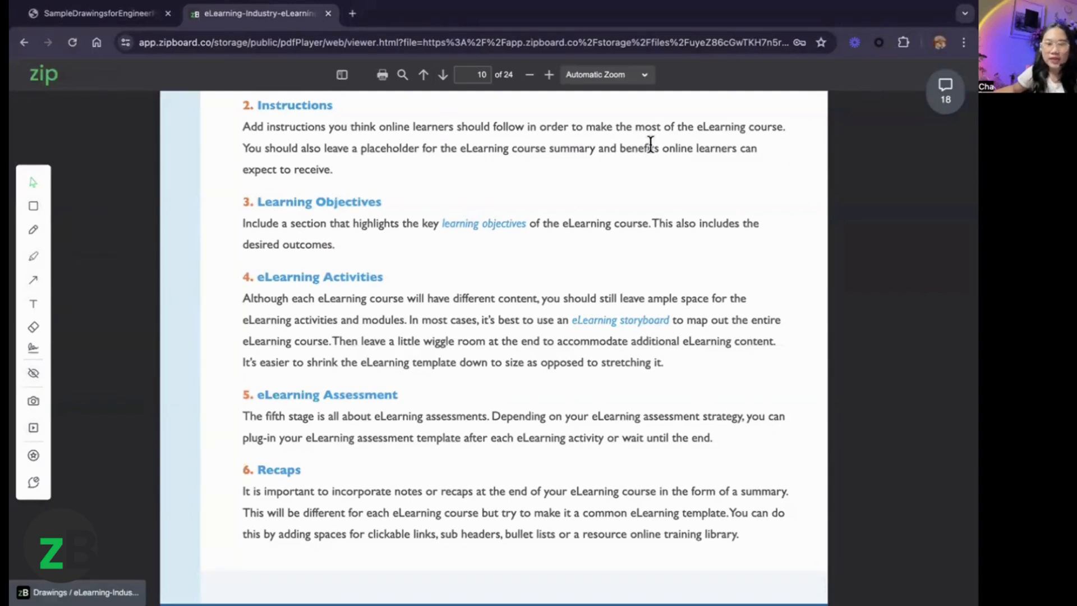
{"action": "left_click", "coordinate": [948, 89]}
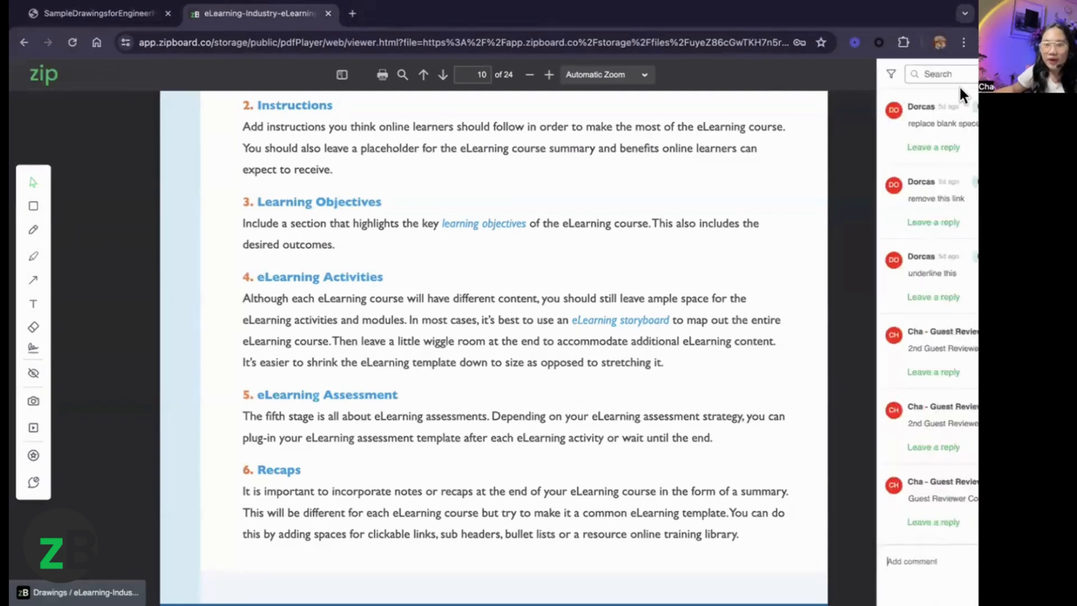
{"action": "left_click", "coordinate": [744, 89]}
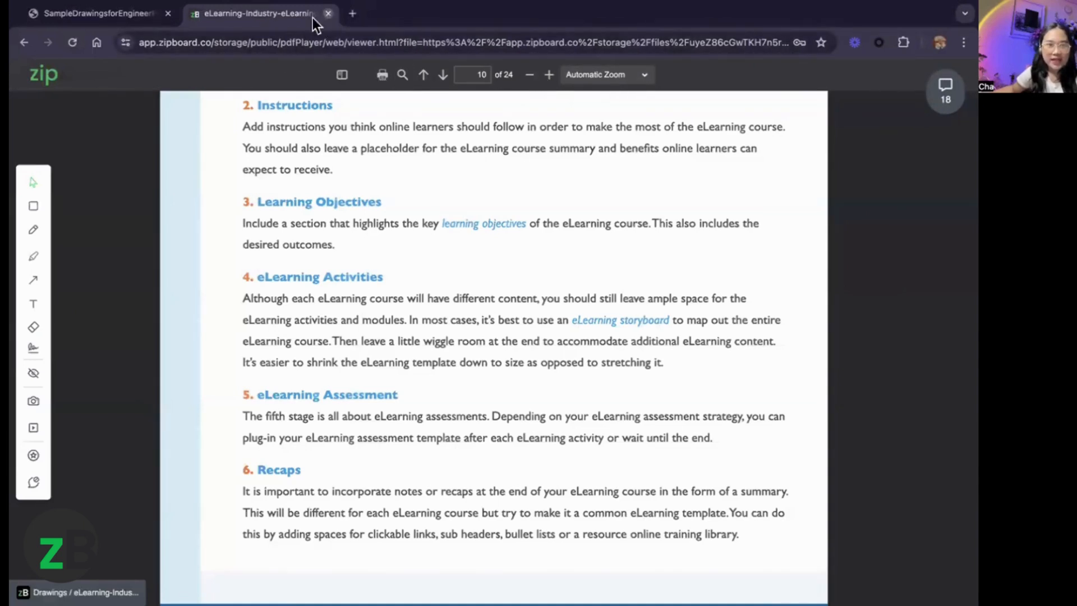
{"action": "left_click", "coordinate": [328, 13]}
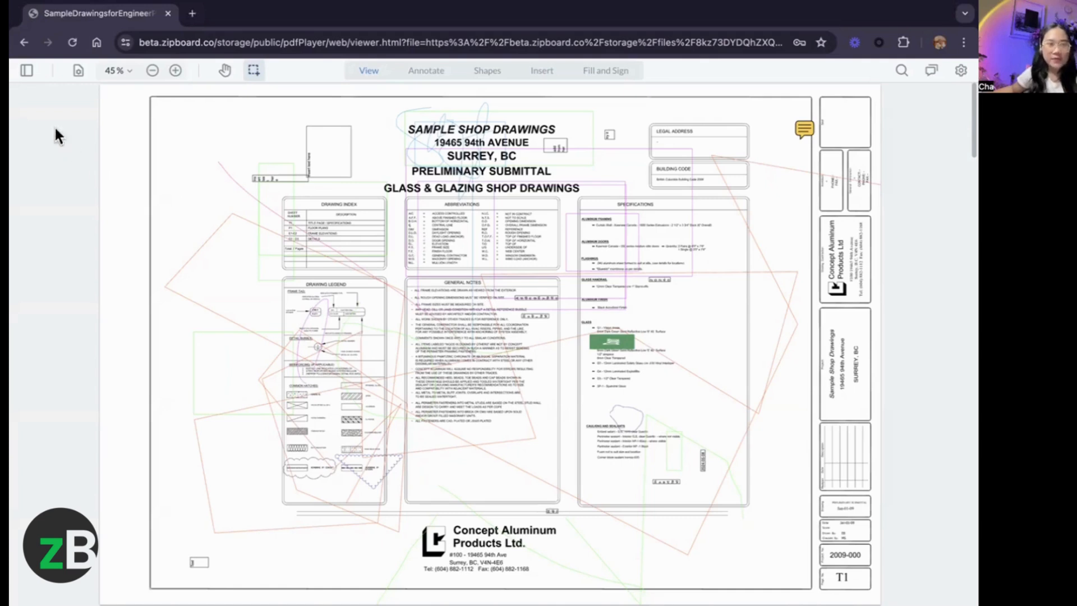
Step: Browse the shop drawings through page 7 with the page thumbnails shown, and shrink the thumbnails to fit two columns
{"action": "left_click", "coordinate": [27, 71]}
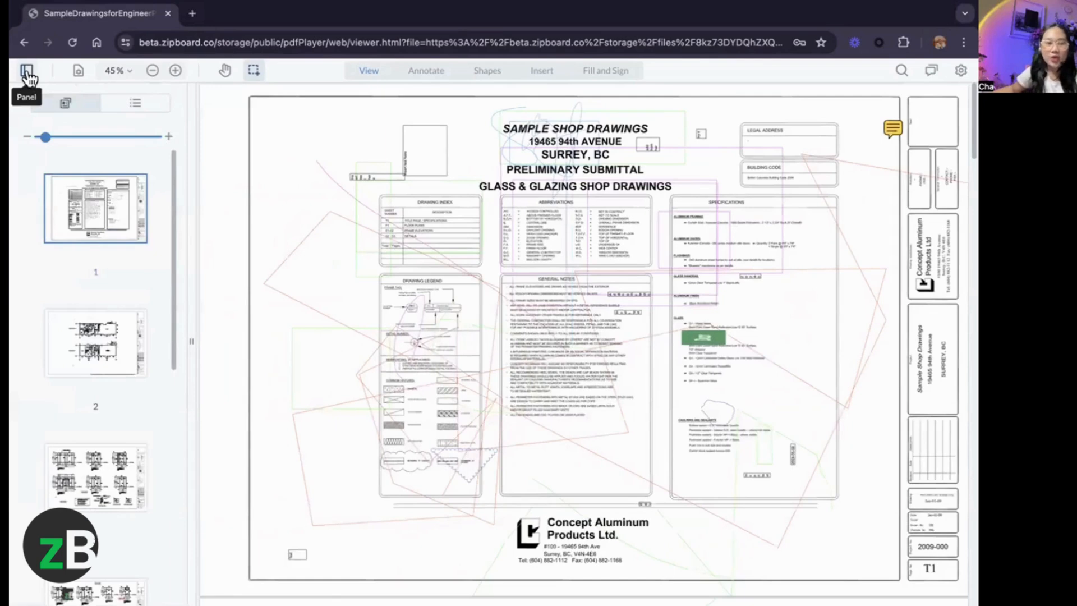
{"action": "scroll", "coordinate": [72, 191], "scroll_direction": "down", "scroll_amount": 5}
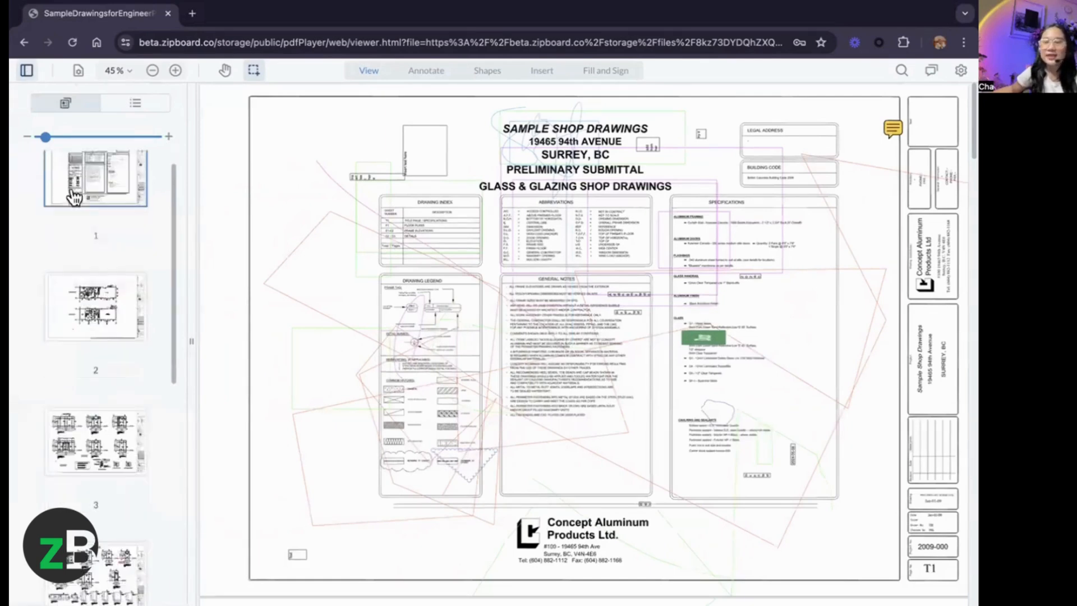
{"action": "scroll", "coordinate": [73, 191], "scroll_direction": "down", "scroll_amount": 1}
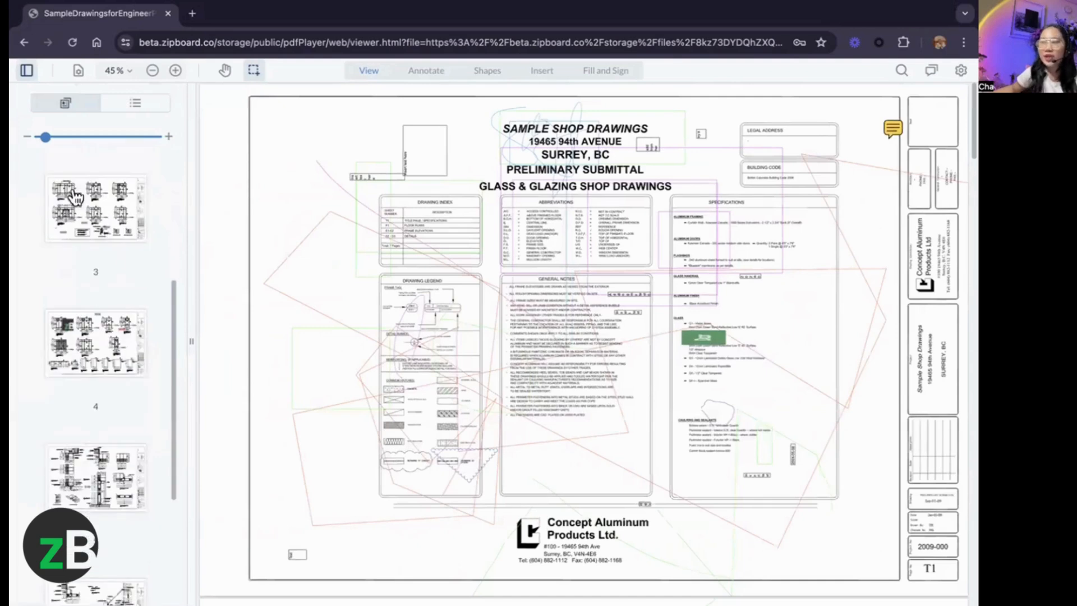
{"action": "scroll", "coordinate": [73, 193], "scroll_direction": "down", "scroll_amount": 3}
{"action": "left_click", "coordinate": [76, 324]}
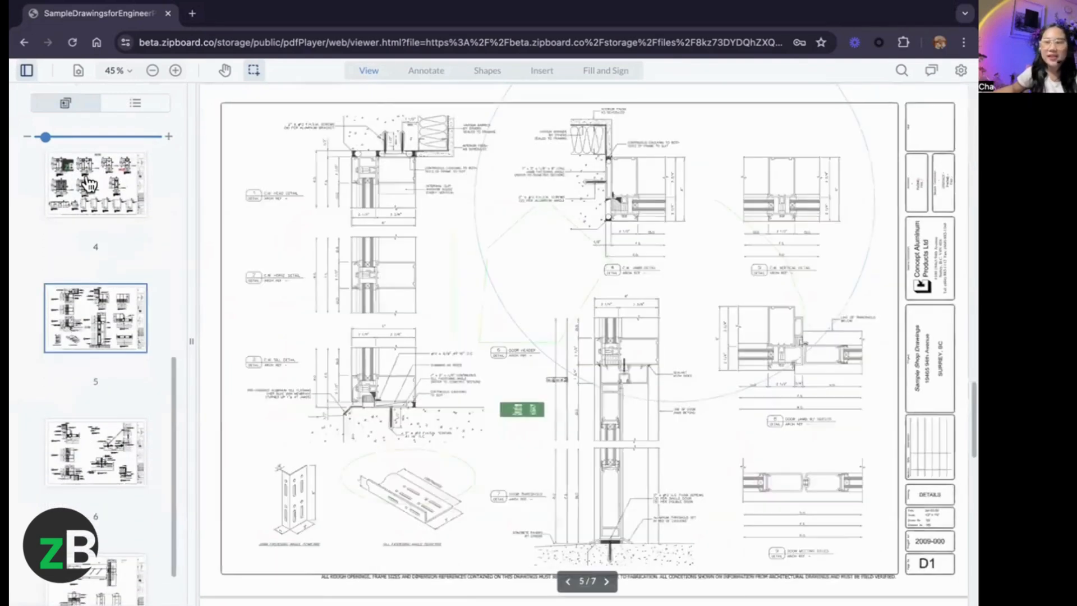
{"action": "scroll", "coordinate": [550, 303], "scroll_direction": "down", "scroll_amount": 15}
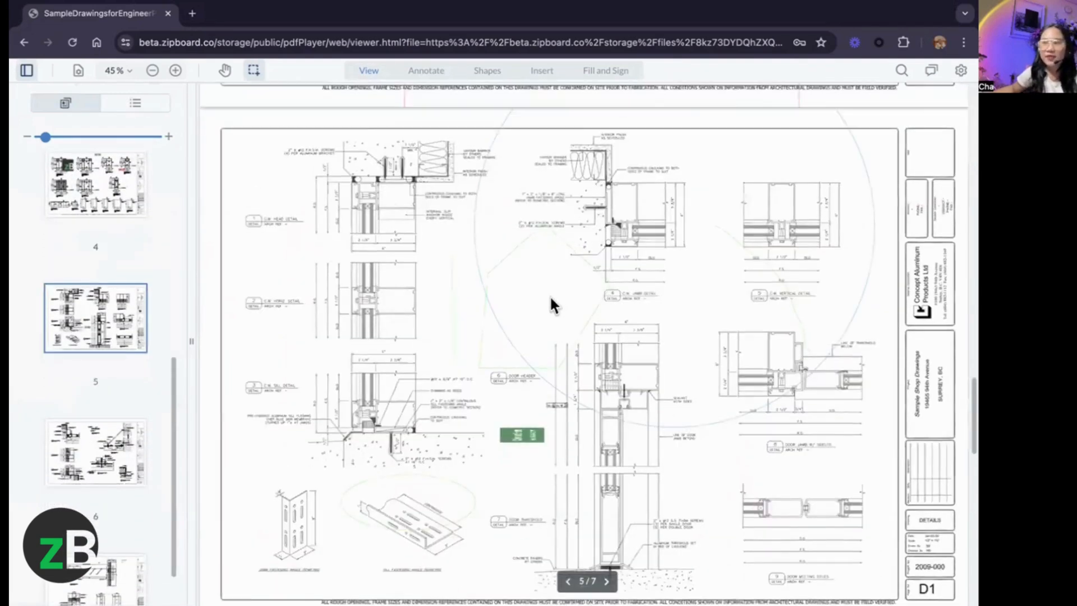
{"action": "scroll", "coordinate": [550, 303], "scroll_direction": "down", "scroll_amount": 2}
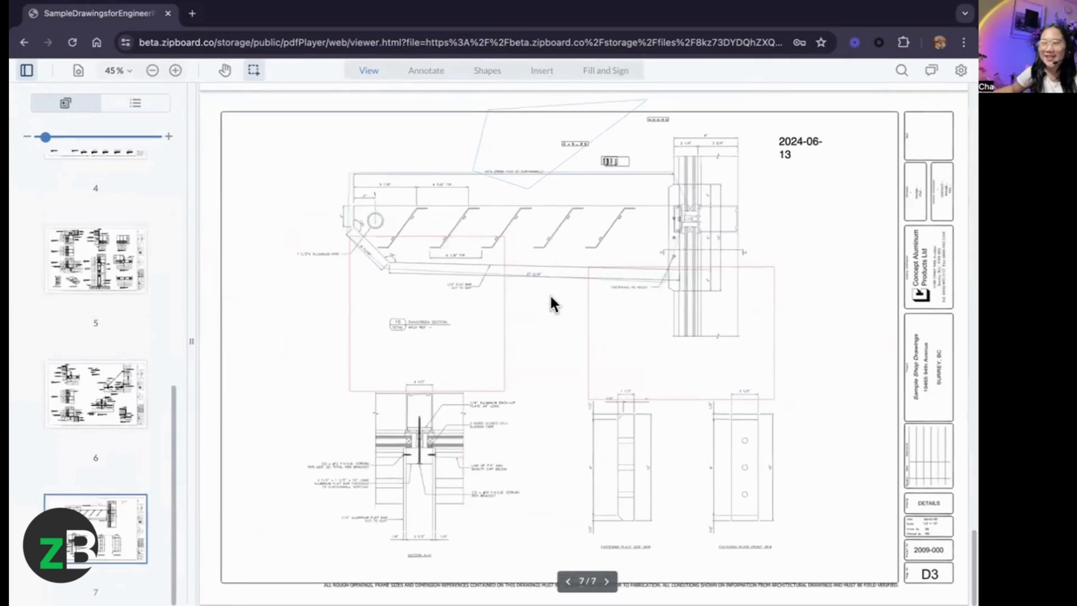
{"action": "mouse_move", "coordinate": [45, 137]}
{"action": "left_mouse_down"}
{"action": "mouse_move", "coordinate": [122, 139]}
{"action": "mouse_move", "coordinate": [25, 144]}
{"action": "left_mouse_up"}
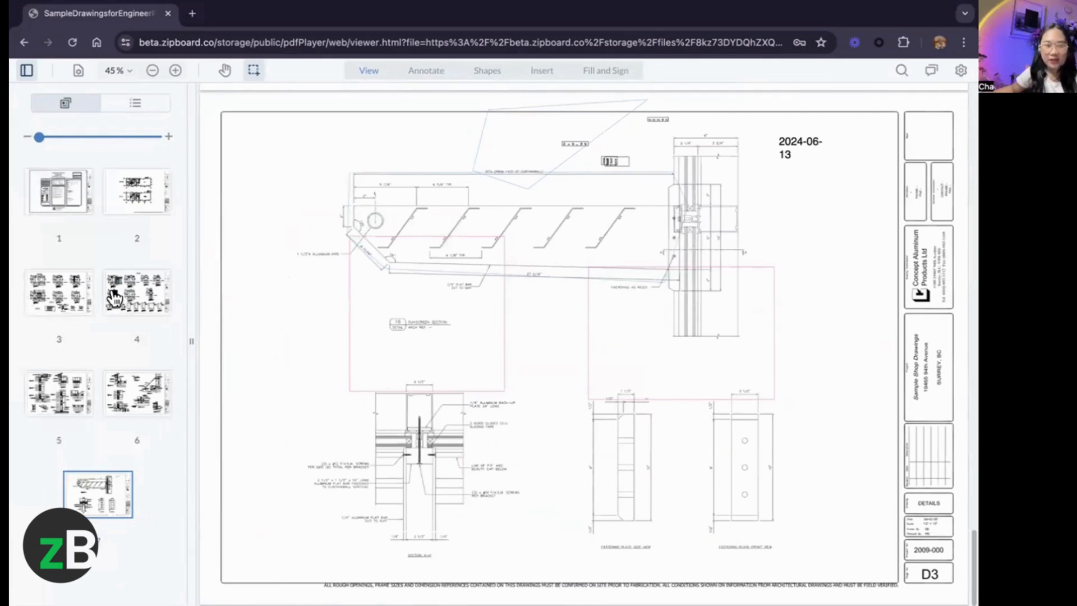
Step: Try the Double Page and Cover Facing Page layouts and return the drawing to Single Page
{"action": "left_click", "coordinate": [79, 77]}
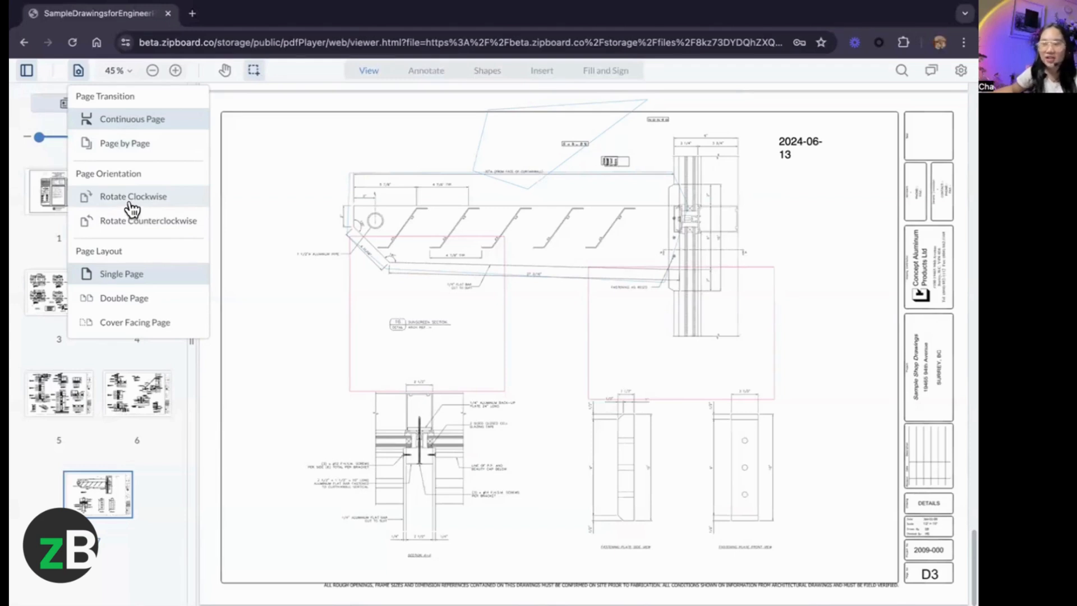
{"action": "left_click", "coordinate": [139, 310]}
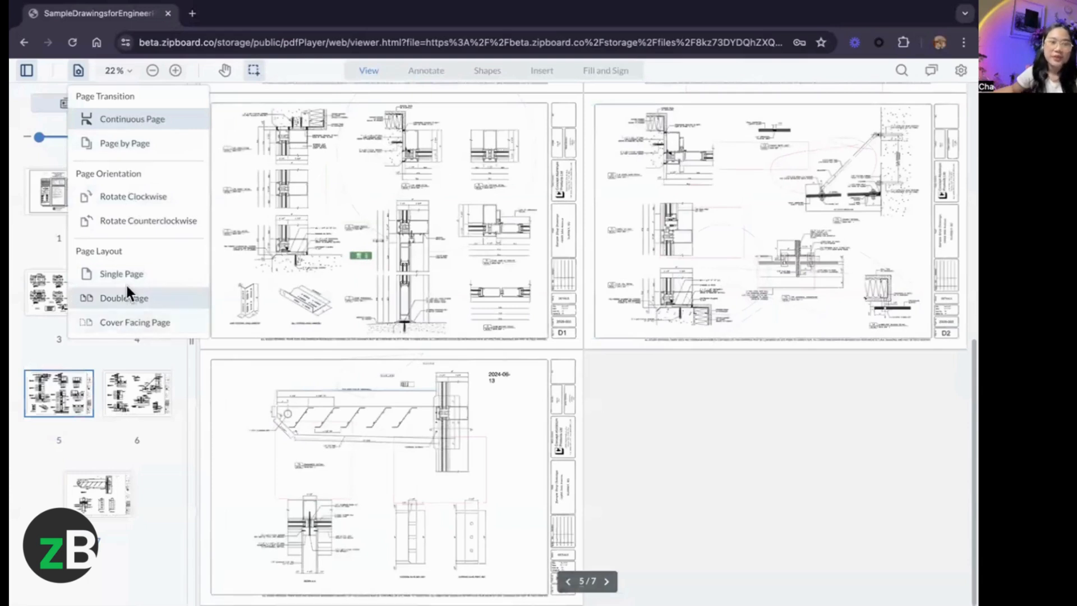
{"action": "left_click", "coordinate": [110, 324]}
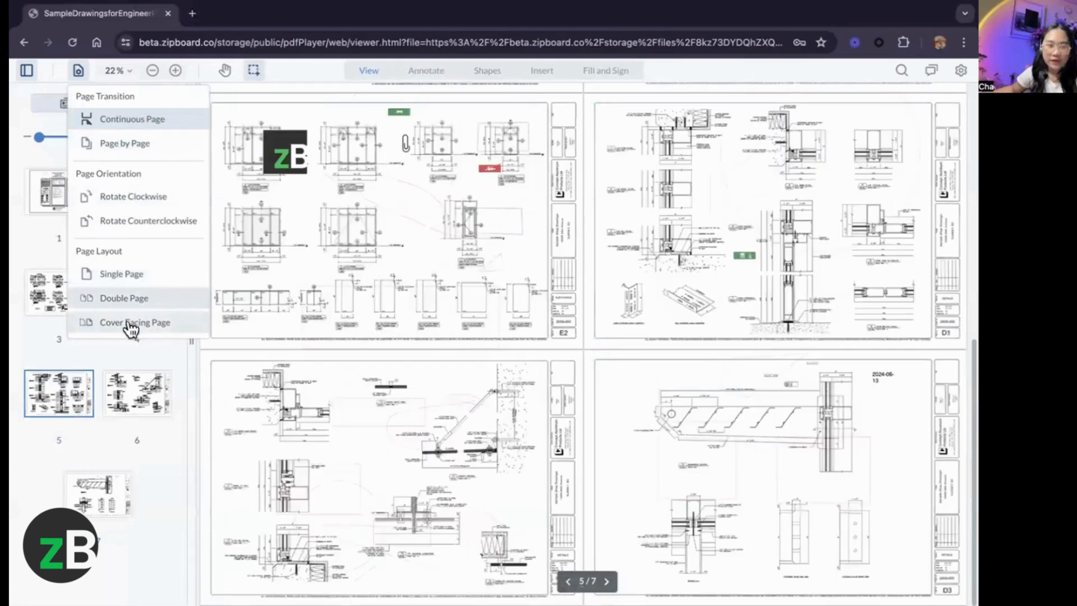
{"action": "left_click", "coordinate": [127, 280]}
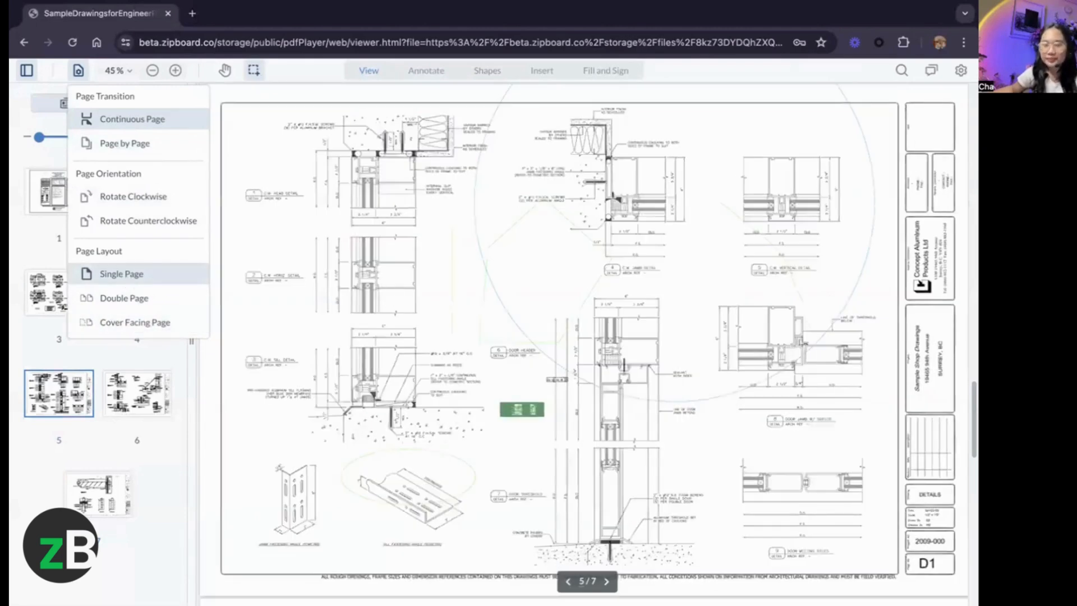
{"action": "left_click", "coordinate": [126, 77]}
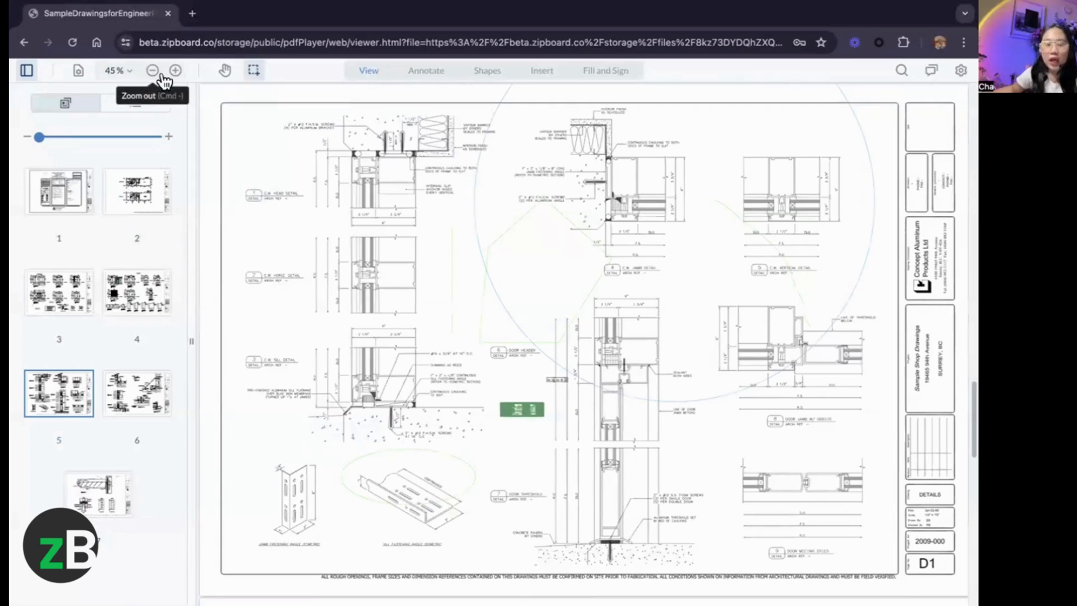
Step: Marquee-zoom into the C.W. Head Detail label on page 5, and set the page zoom to 100%
{"action": "left_click", "coordinate": [130, 75]}
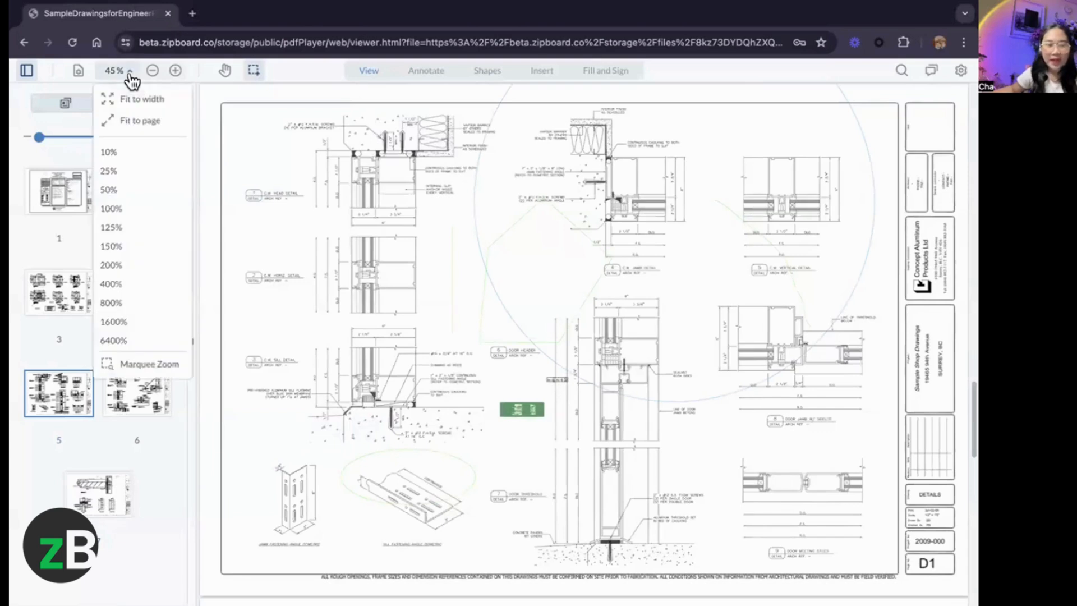
{"action": "left_click", "coordinate": [149, 364]}
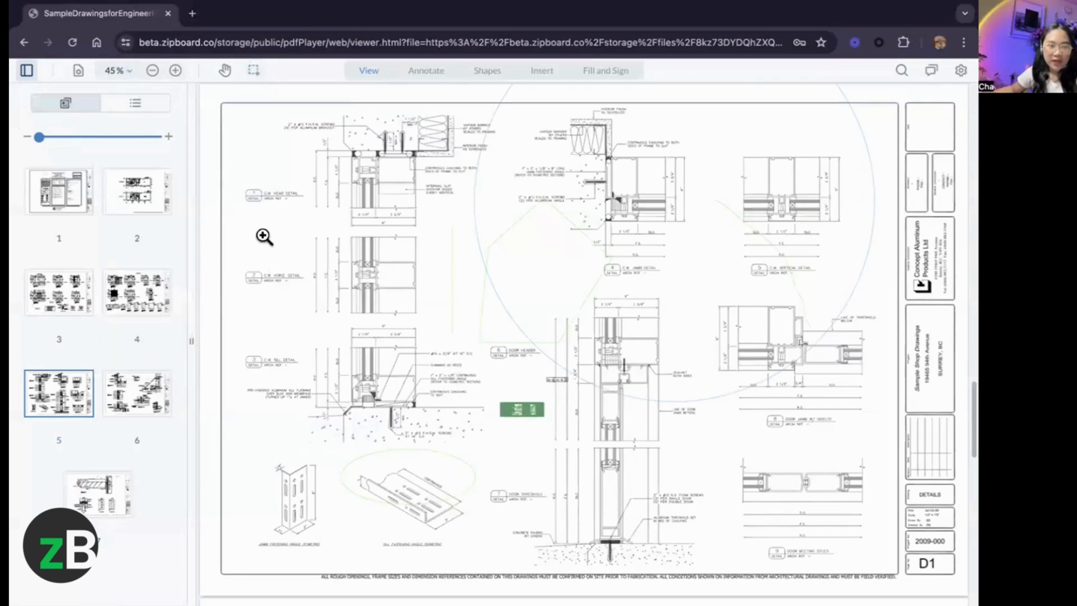
{"action": "left_click_drag", "start_coordinate": [230, 169], "coordinate": [331, 236]}
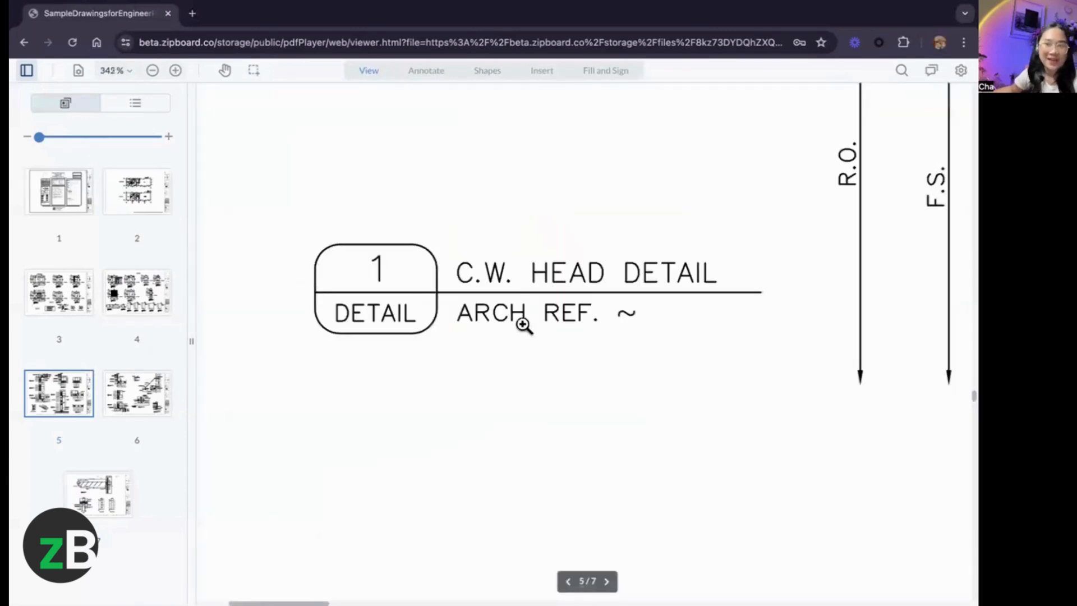
{"action": "left_click", "coordinate": [115, 71]}
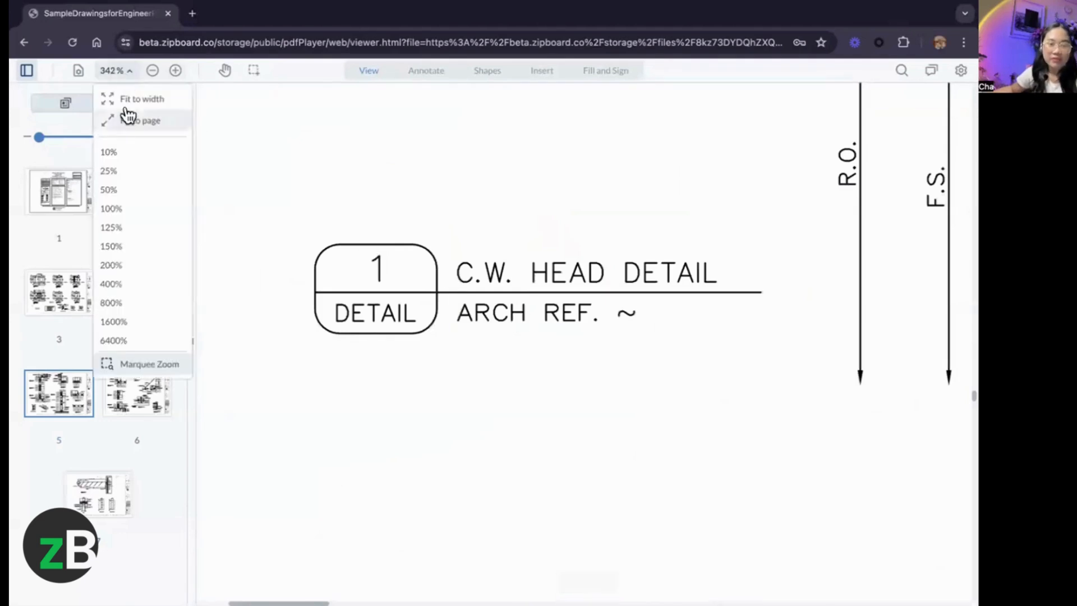
{"action": "left_click", "coordinate": [127, 217]}
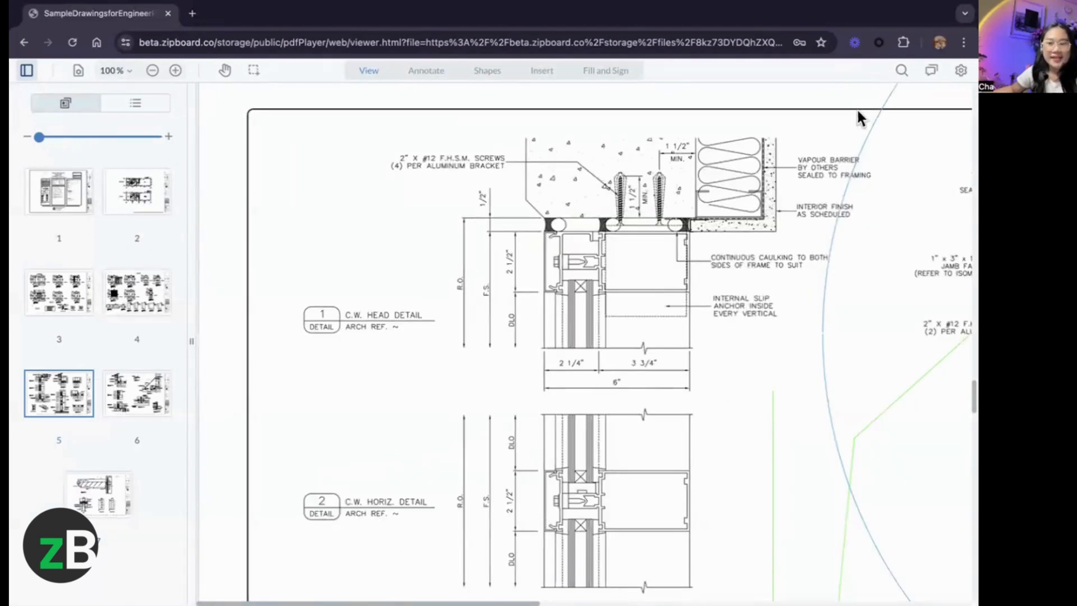
Step: Open the document search and restrict it to whole-word matches
{"action": "left_click", "coordinate": [901, 70]}
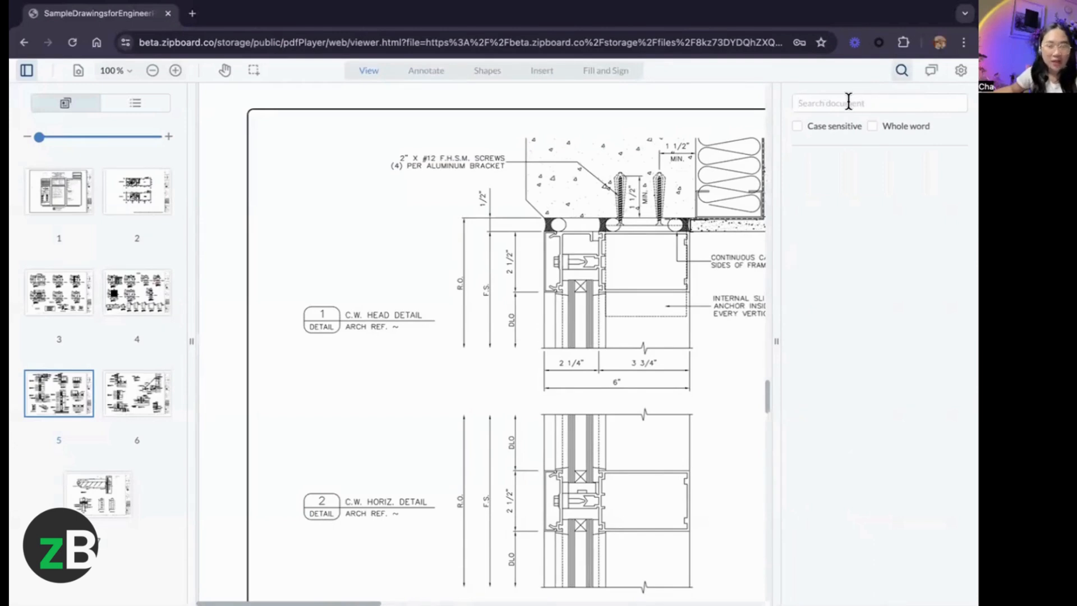
{"action": "left_click", "coordinate": [875, 127]}
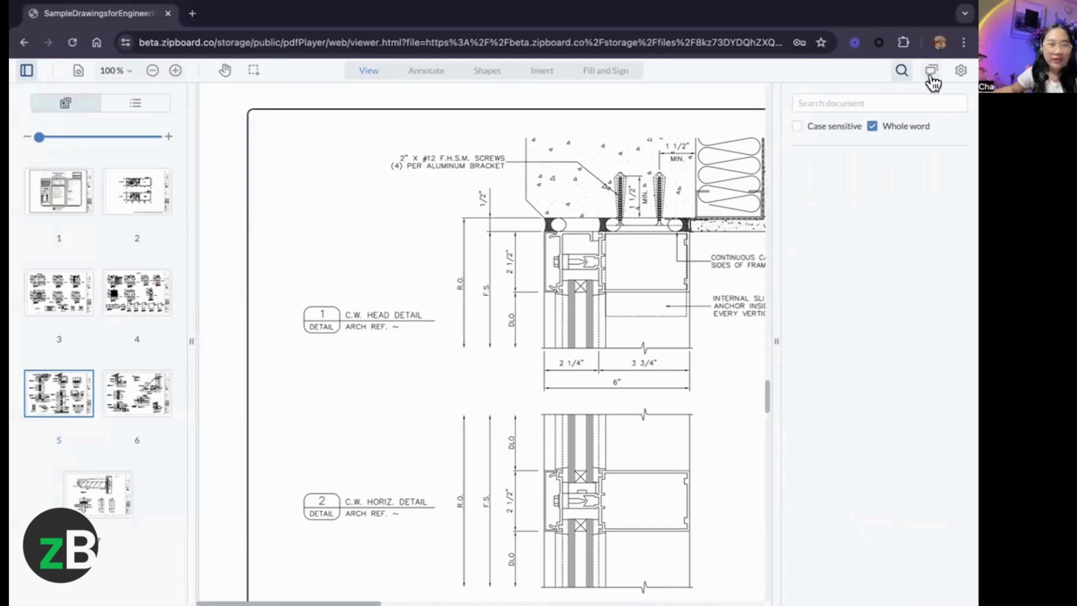
Step: Open the document's comments list and examine its sort options and its user, color and type filters
{"action": "left_click", "coordinate": [929, 75]}
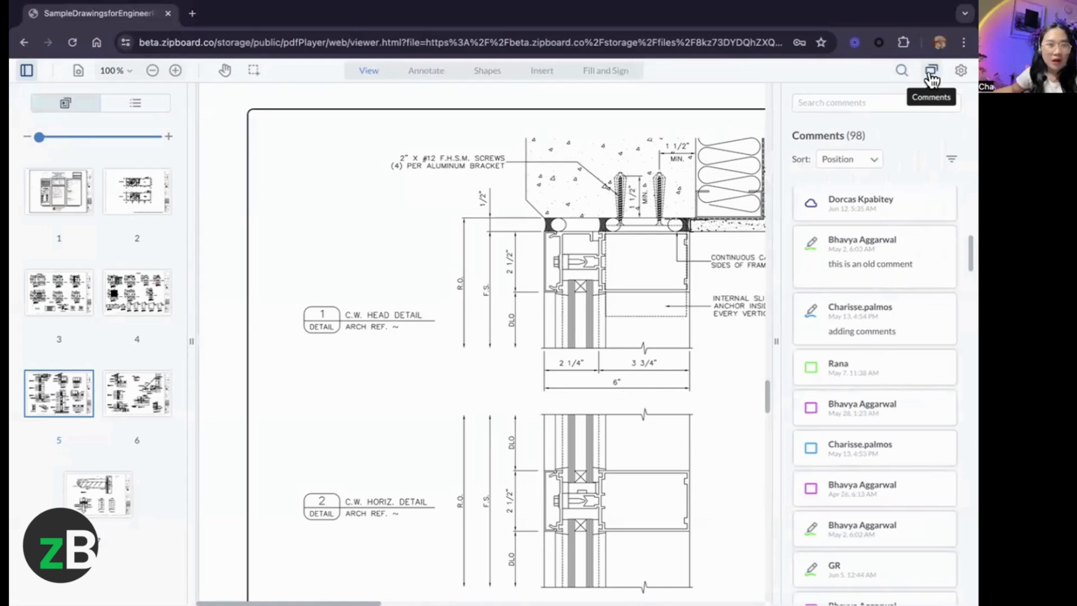
{"action": "left_click", "coordinate": [874, 164]}
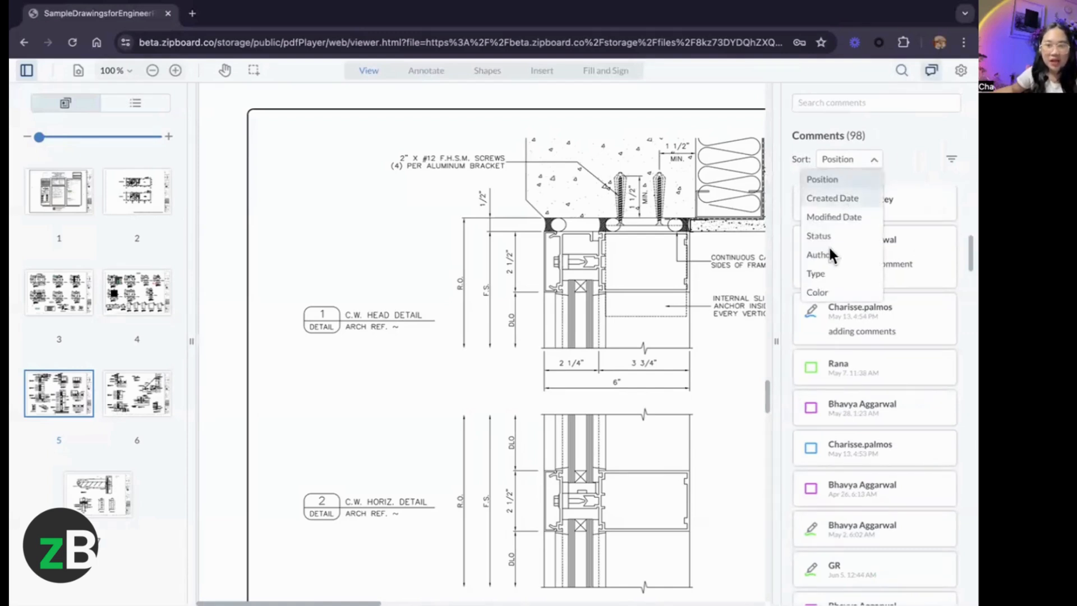
{"action": "left_click", "coordinate": [951, 160]}
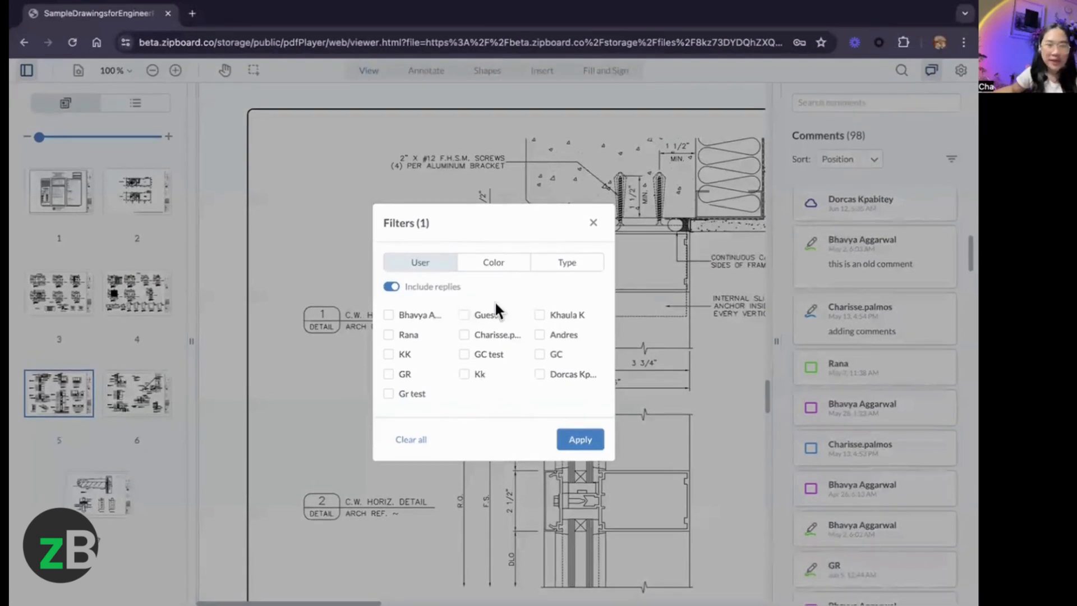
{"action": "left_click", "coordinate": [482, 267]}
{"action": "left_click", "coordinate": [552, 261]}
{"action": "left_click", "coordinate": [415, 268]}
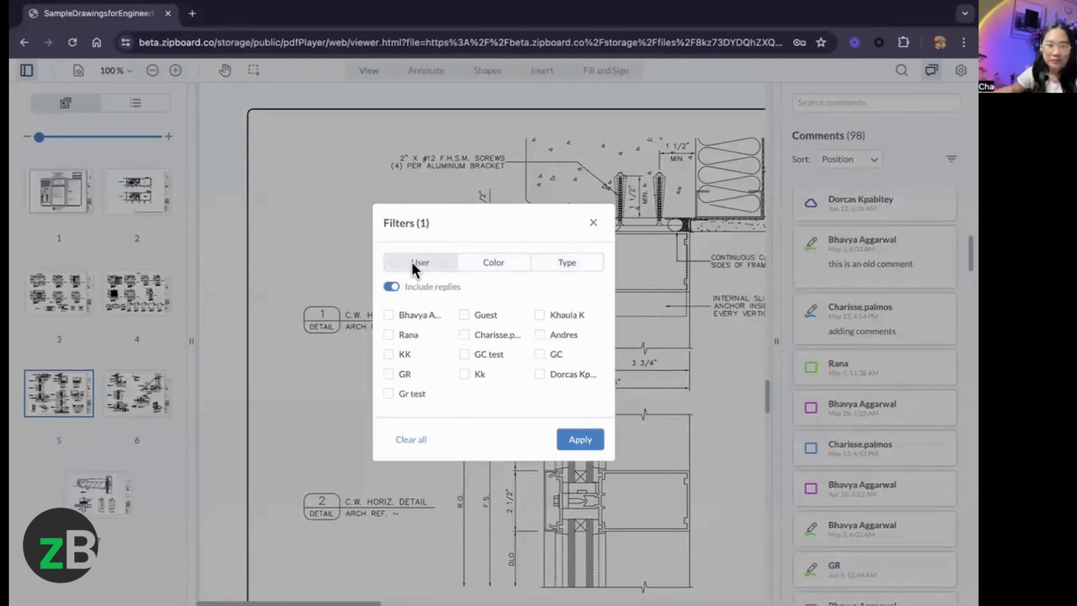
{"action": "left_click", "coordinate": [593, 222]}
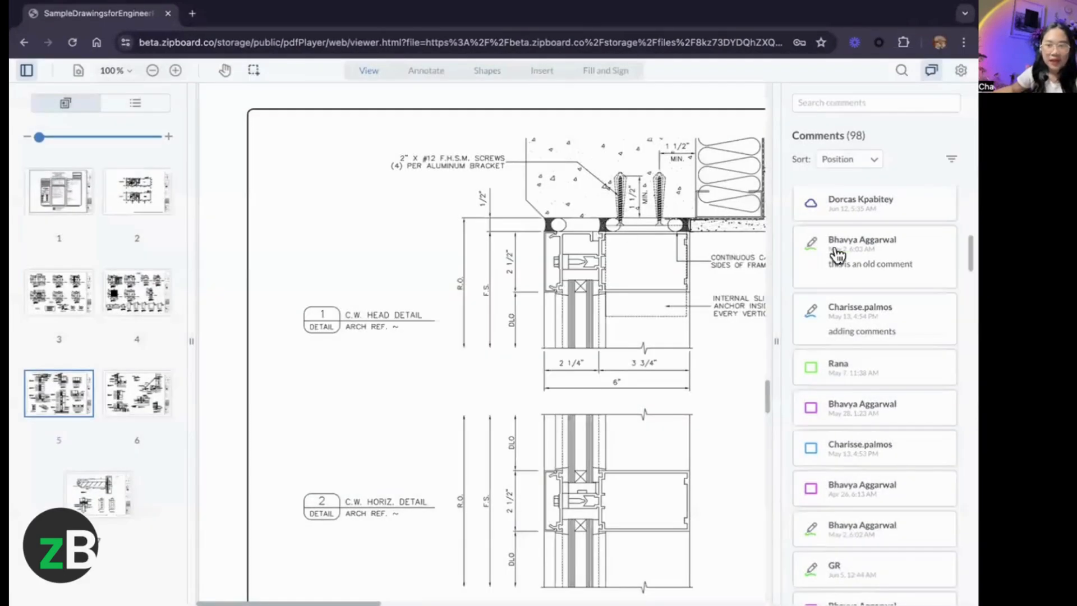
Step: Locate the cloud-shaped annotation from its Jun 12 comment and view the status options available for that comment
{"action": "scroll", "coordinate": [837, 255], "scroll_direction": "up", "scroll_amount": 2}
{"action": "scroll", "coordinate": [836, 255], "scroll_direction": "down", "scroll_amount": 1}
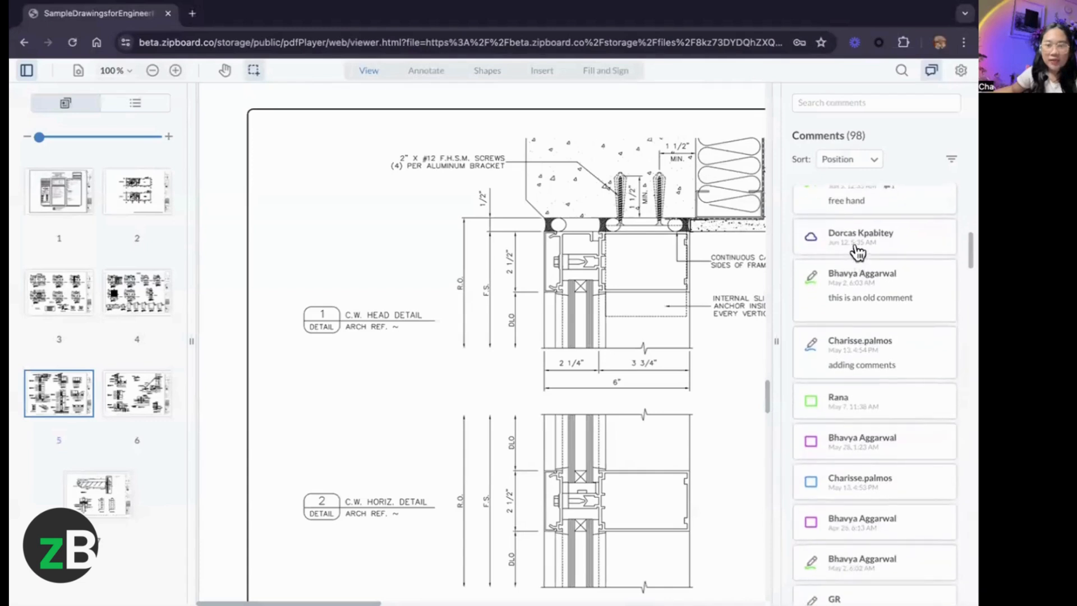
{"action": "left_click", "coordinate": [858, 251]}
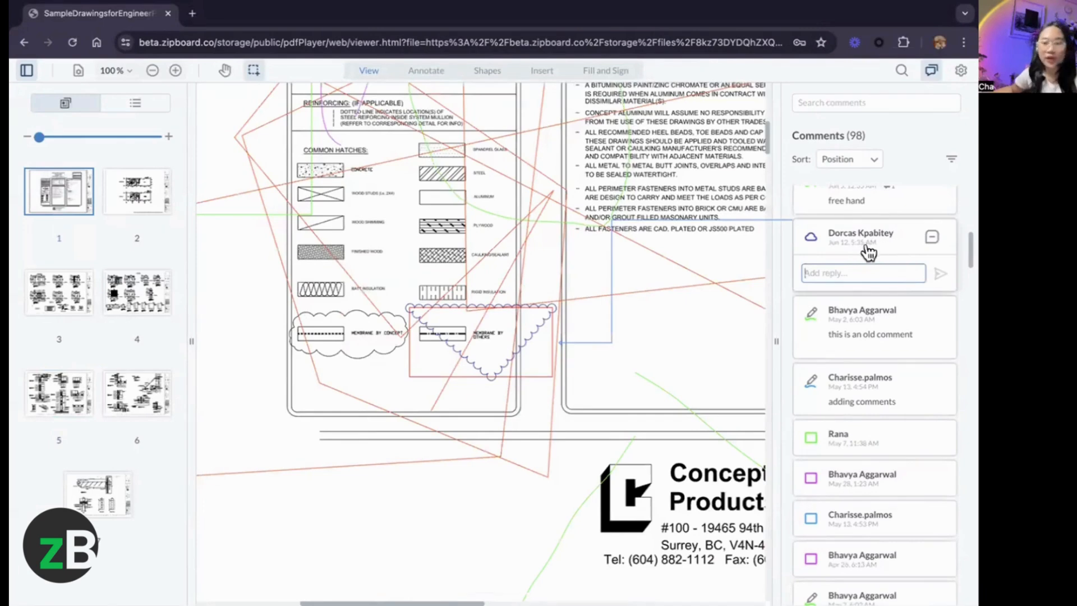
{"action": "left_click", "coordinate": [932, 241]}
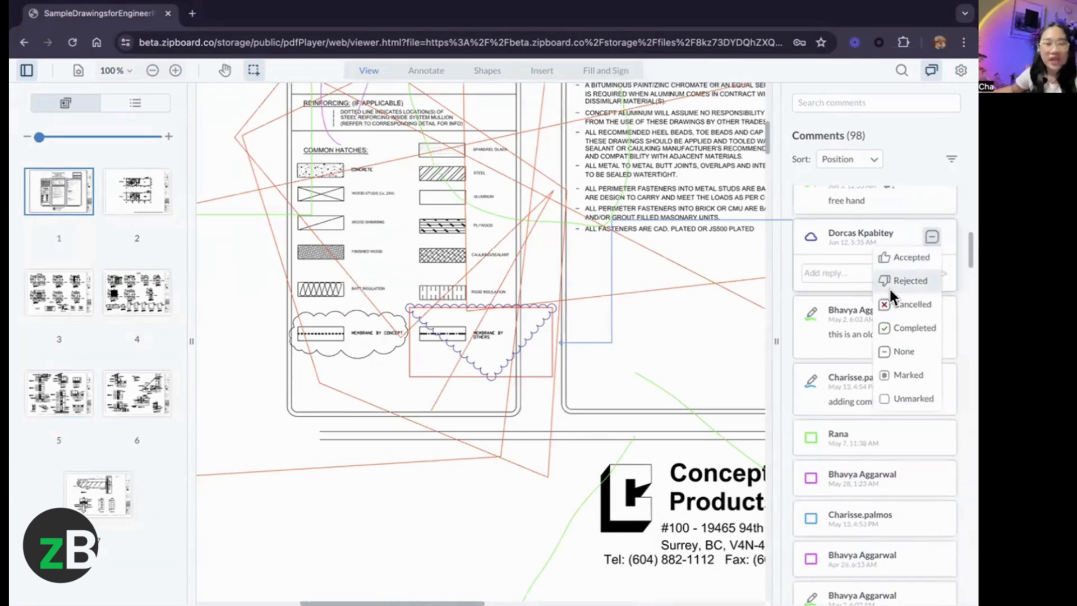
{"action": "left_click", "coordinate": [932, 237]}
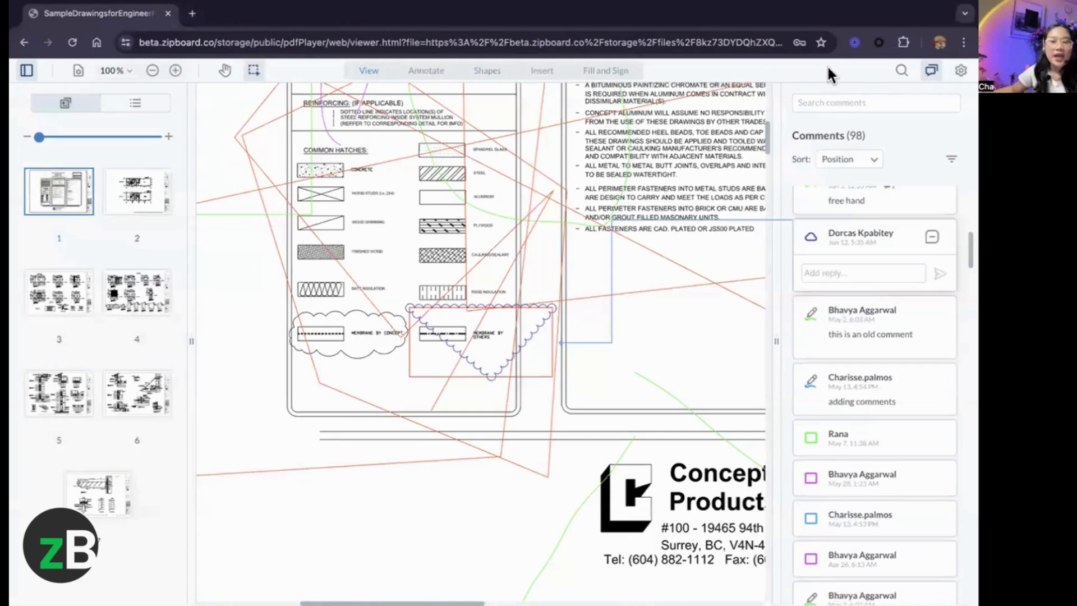
Step: Switch the viewer to dark mode and return it to light mode
{"action": "left_click", "coordinate": [961, 72]}
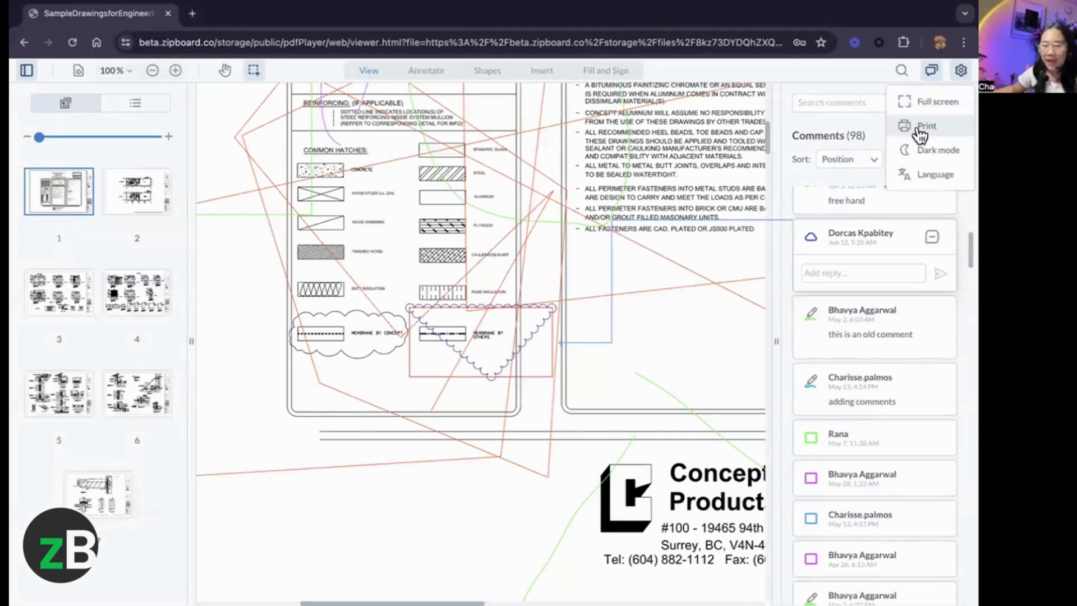
{"action": "left_click", "coordinate": [926, 156]}
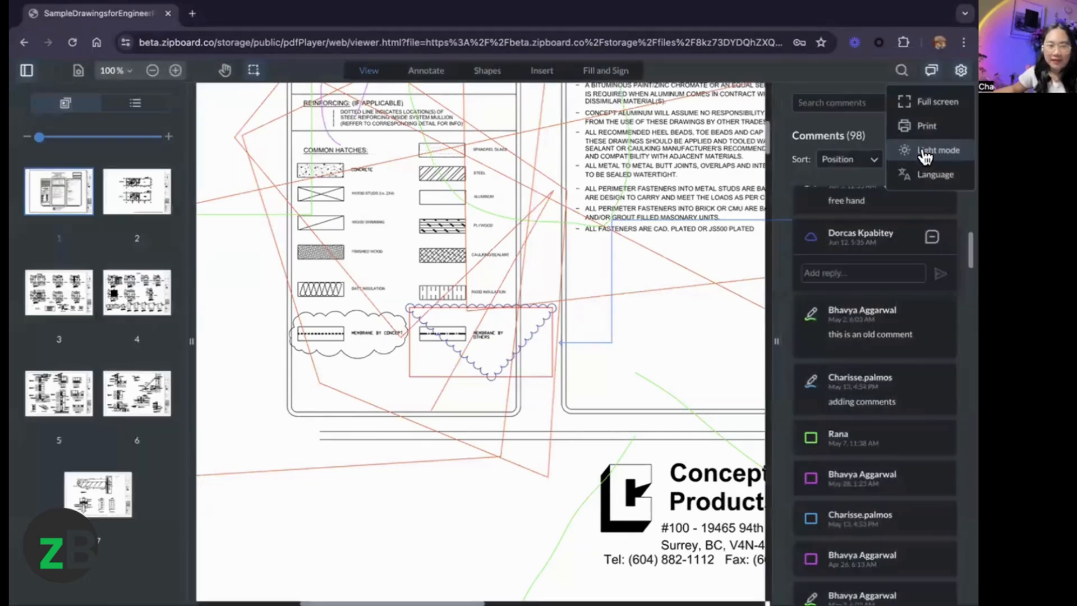
{"action": "left_click", "coordinate": [925, 155]}
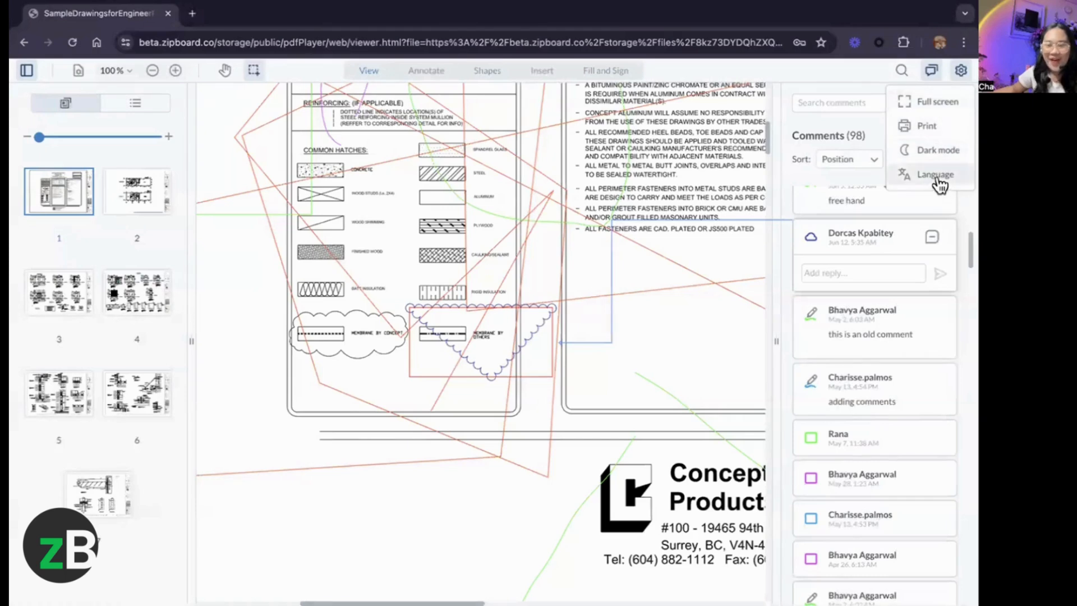
Step: Set the viewer's interface language to Czech (česky, čeština)
{"action": "left_click", "coordinate": [938, 179]}
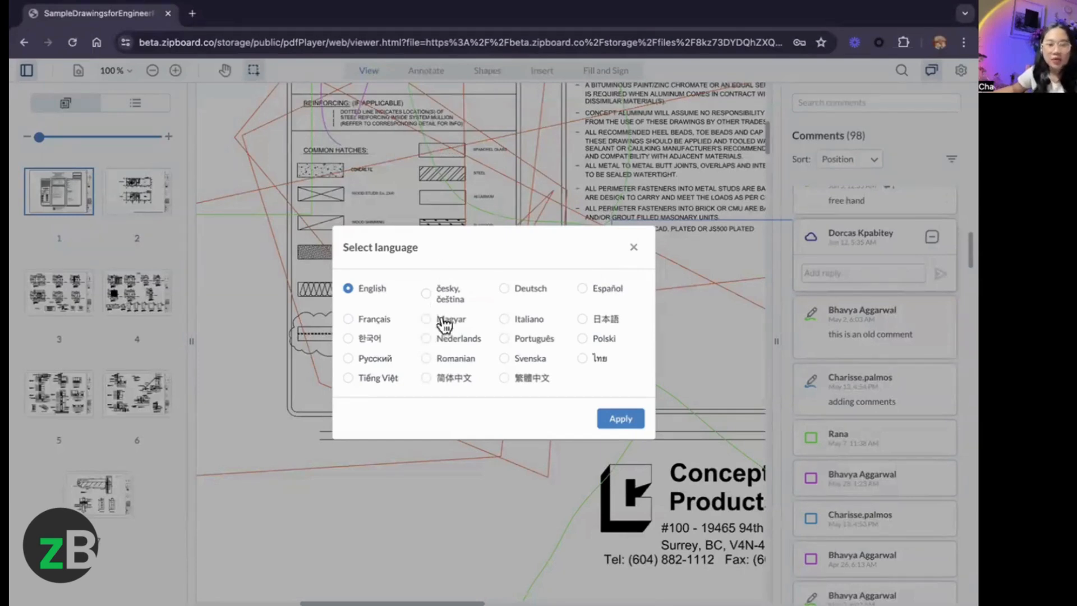
{"action": "left_click", "coordinate": [428, 294]}
{"action": "left_click", "coordinate": [613, 436]}
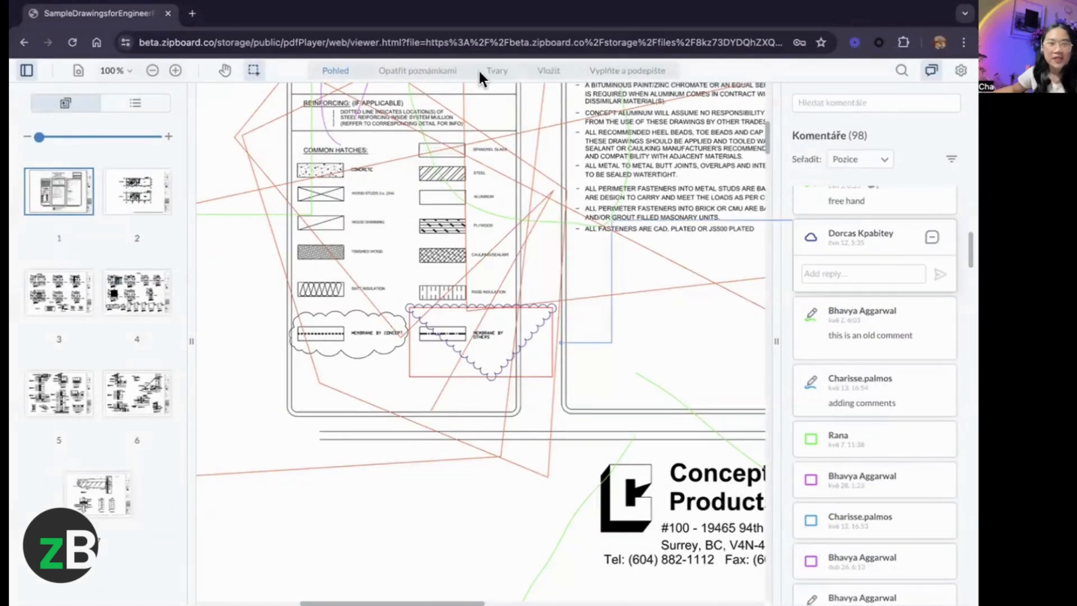
Step: Restore the viewer's interface language to English
{"action": "left_click", "coordinate": [960, 71]}
{"action": "left_click", "coordinate": [933, 181]}
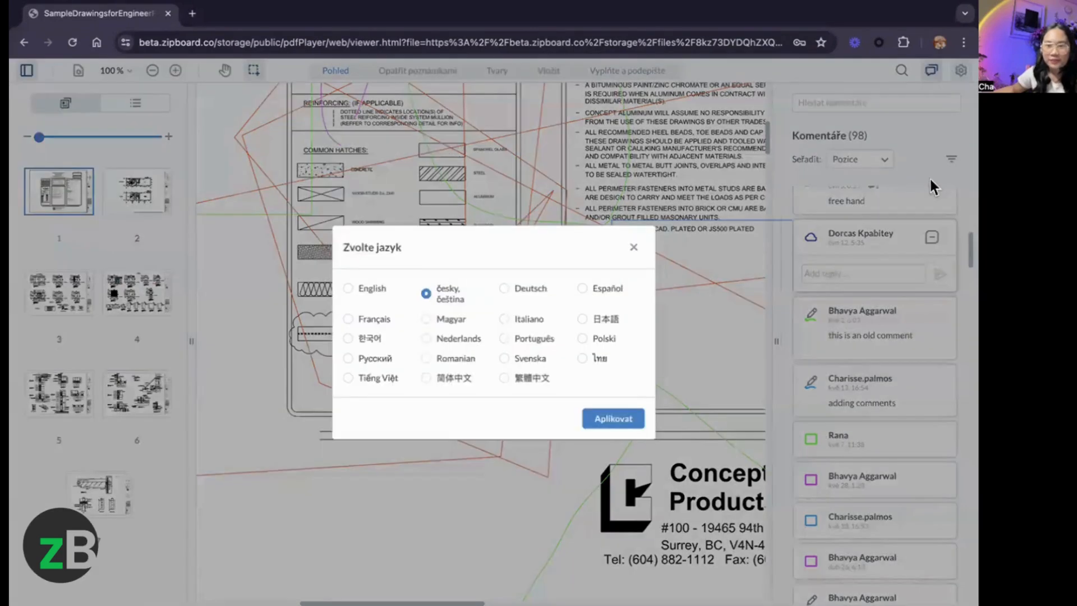
{"action": "left_click", "coordinate": [359, 290]}
{"action": "left_click", "coordinate": [610, 424]}
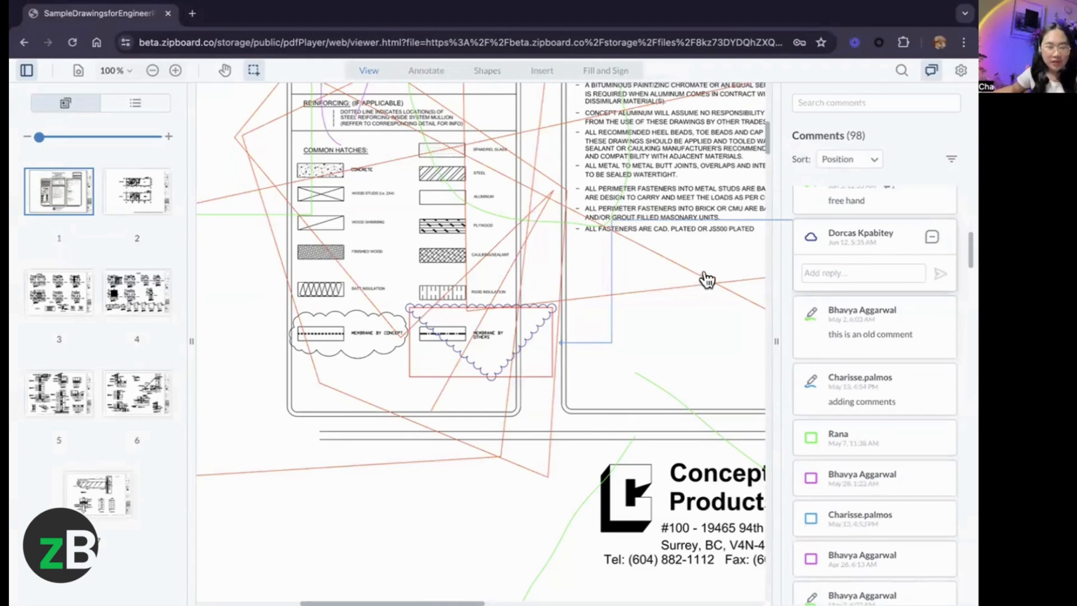
Step: Browse the drawings through to page 7 and activate the Underline annotation tool
{"action": "left_click", "coordinate": [255, 74]}
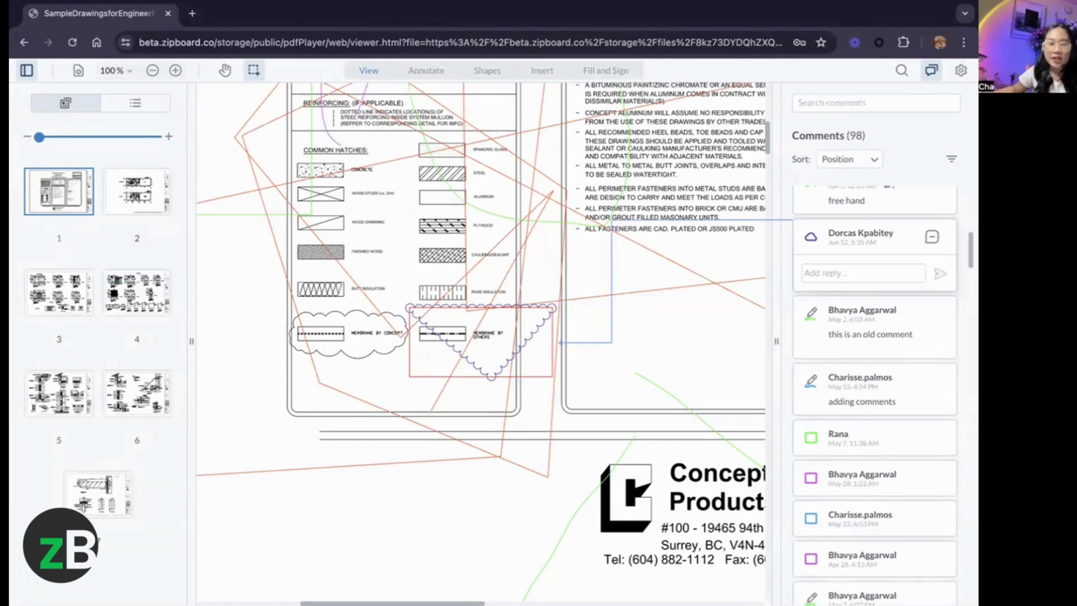
{"action": "scroll", "coordinate": [423, 303], "scroll_direction": "down", "scroll_amount": 8}
{"action": "scroll", "coordinate": [423, 303], "scroll_direction": "down", "scroll_amount": 3}
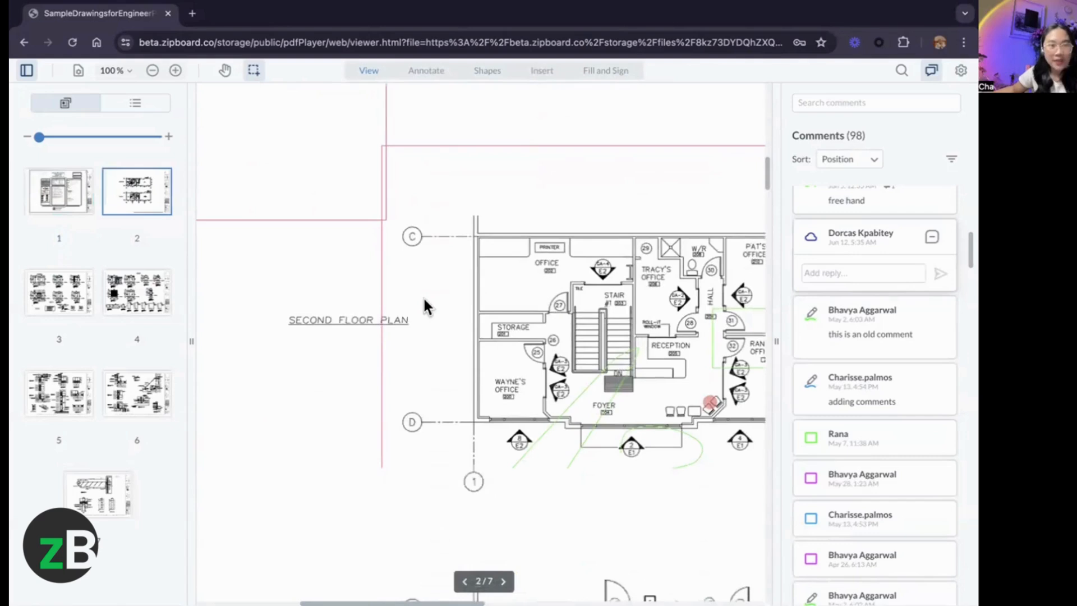
{"action": "scroll", "coordinate": [424, 304], "scroll_direction": "down", "scroll_amount": 5}
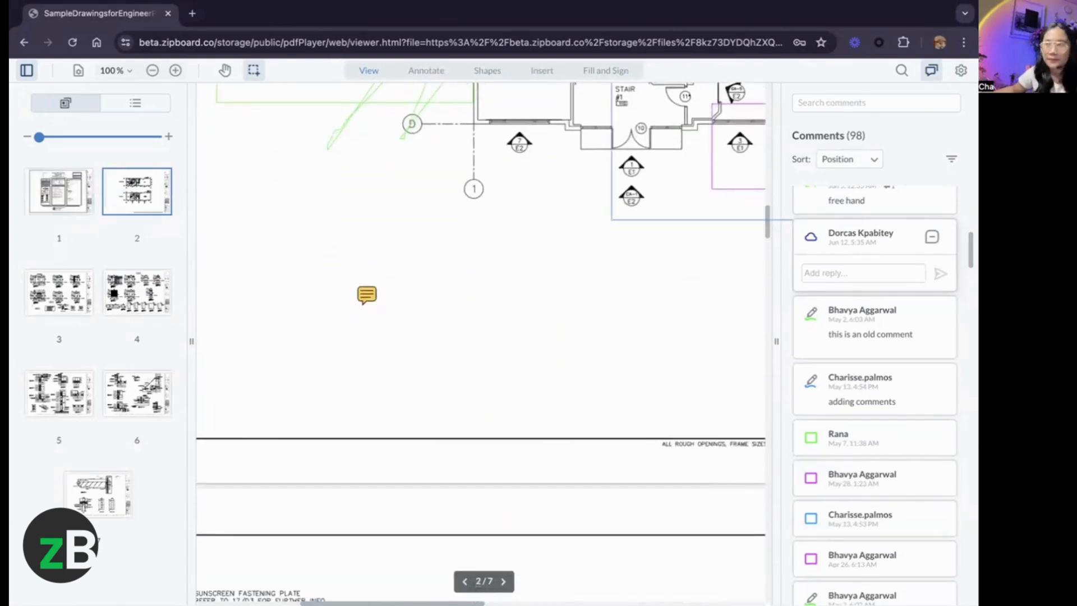
{"action": "left_click", "coordinate": [427, 72]}
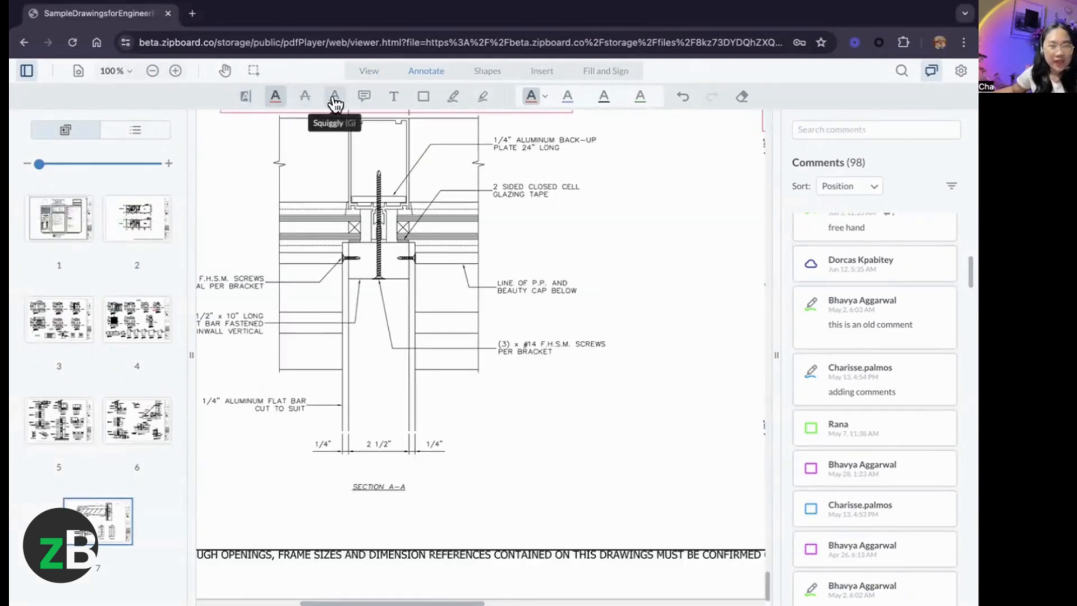
{"action": "left_click", "coordinate": [275, 97]}
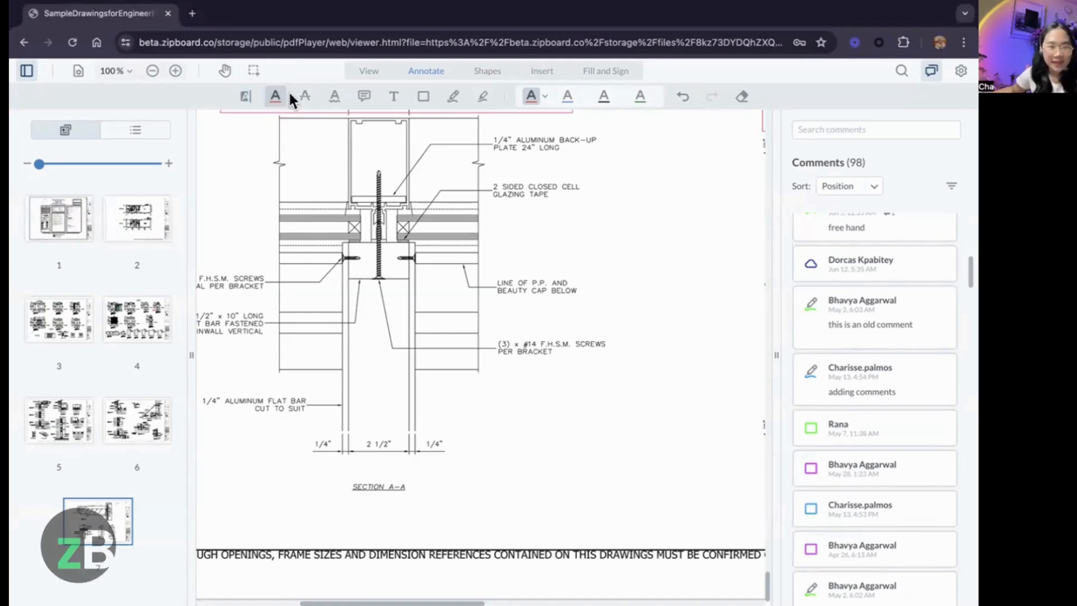
Step: Place a note without comment text above the Sample Shop Drawings title on page 1, and view its edit and delete options
{"action": "left_click", "coordinate": [363, 98]}
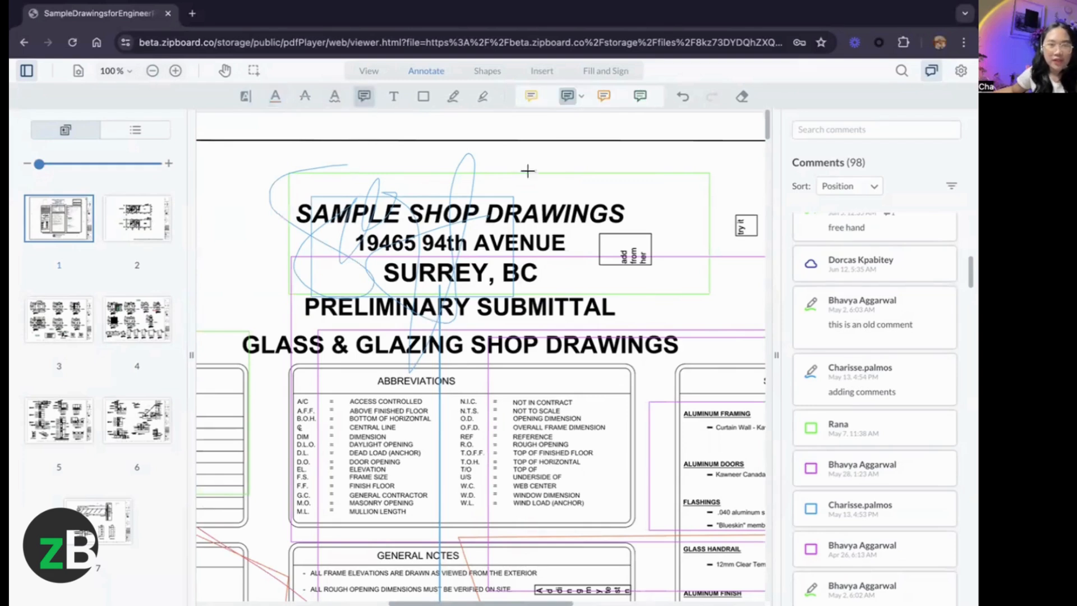
{"action": "left_click", "coordinate": [530, 154]}
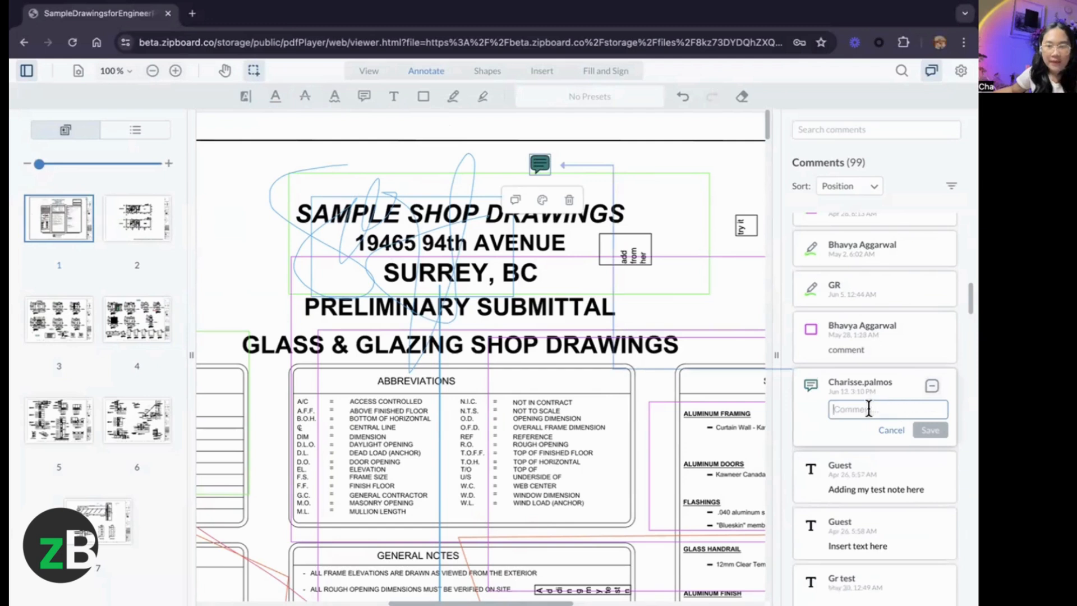
{"action": "left_click", "coordinate": [891, 430]}
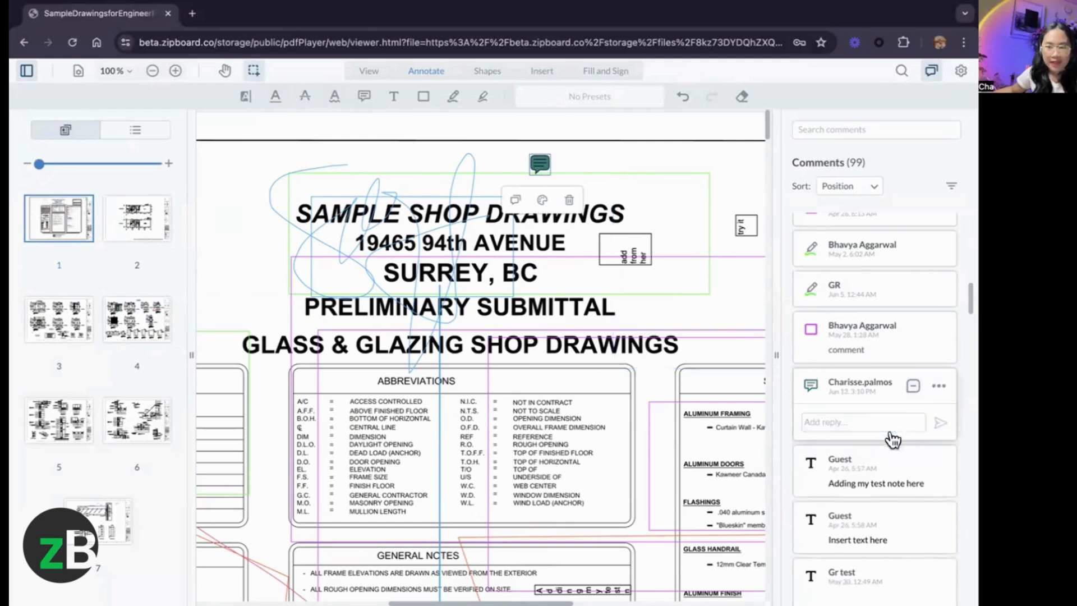
{"action": "left_click", "coordinate": [940, 388]}
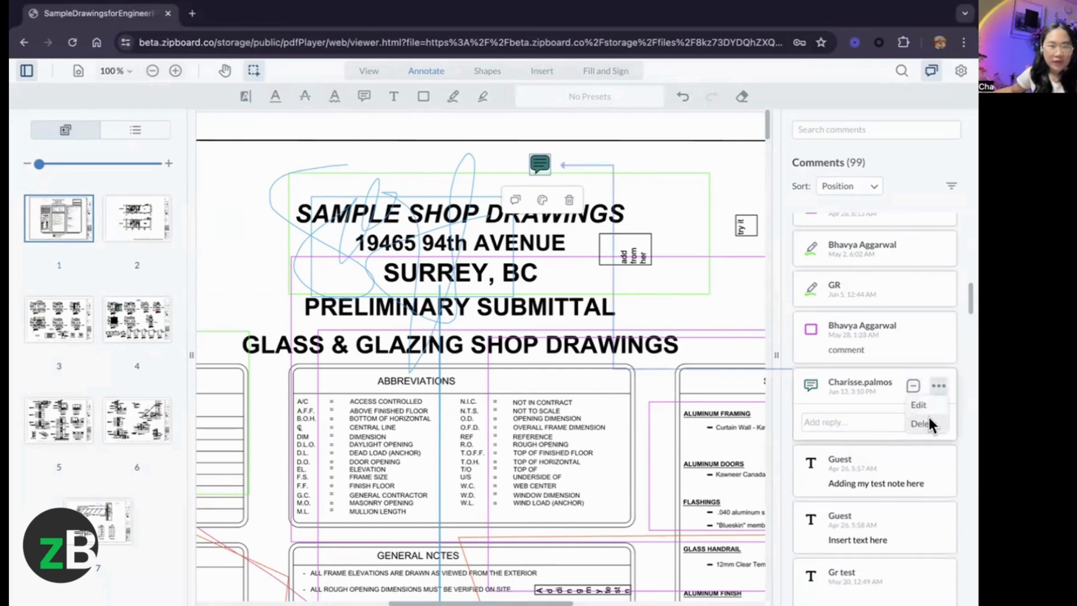
Step: Draw a red six-point polygon around the staircase between the warehouse and Office Gary C. on page 2's lower floor plan
{"action": "left_click", "coordinate": [394, 96]}
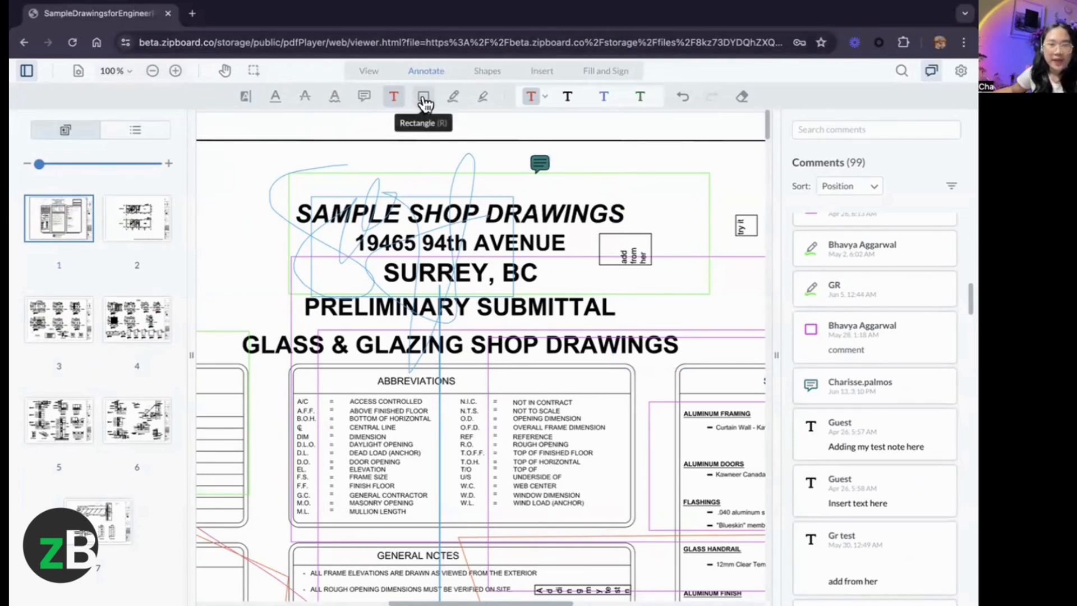
{"action": "left_click", "coordinate": [477, 79]}
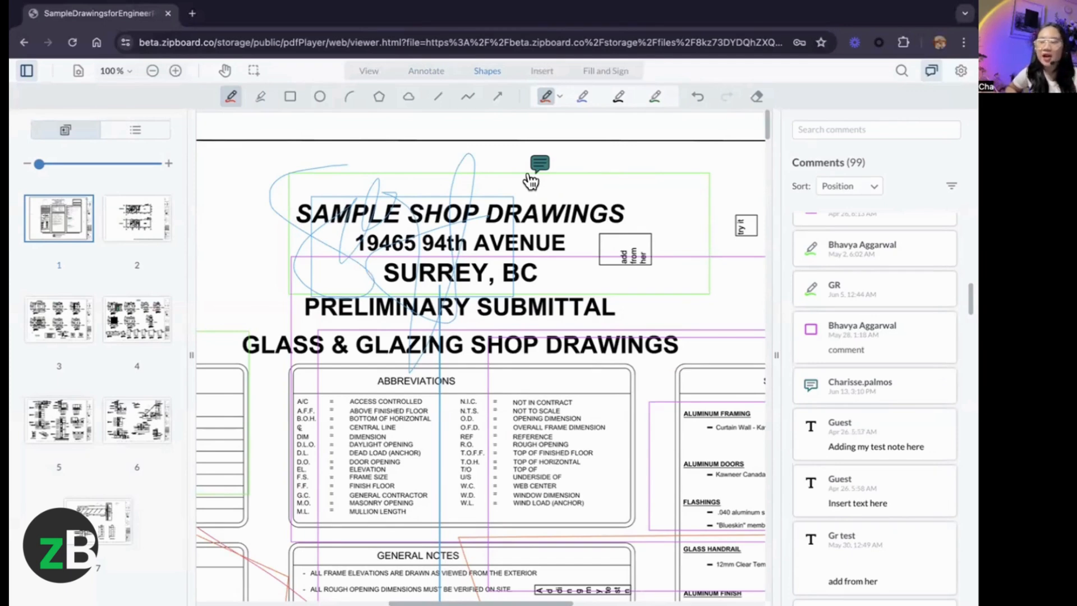
{"action": "left_click", "coordinate": [379, 97]}
{"action": "scroll", "coordinate": [481, 372], "scroll_direction": "down", "scroll_amount": 15}
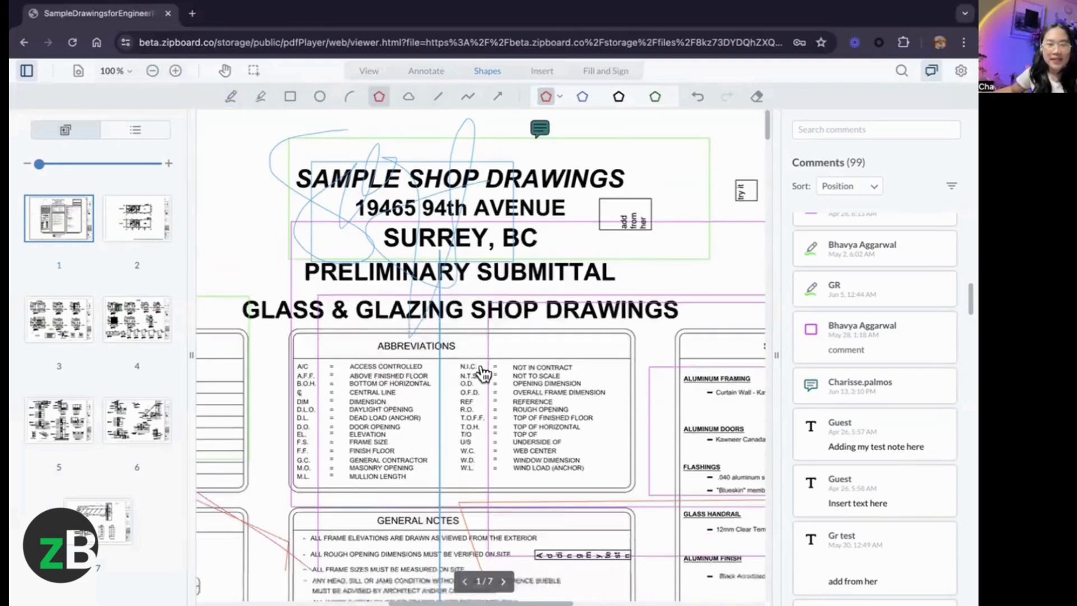
{"action": "scroll", "coordinate": [481, 366], "scroll_direction": "down", "scroll_amount": 3}
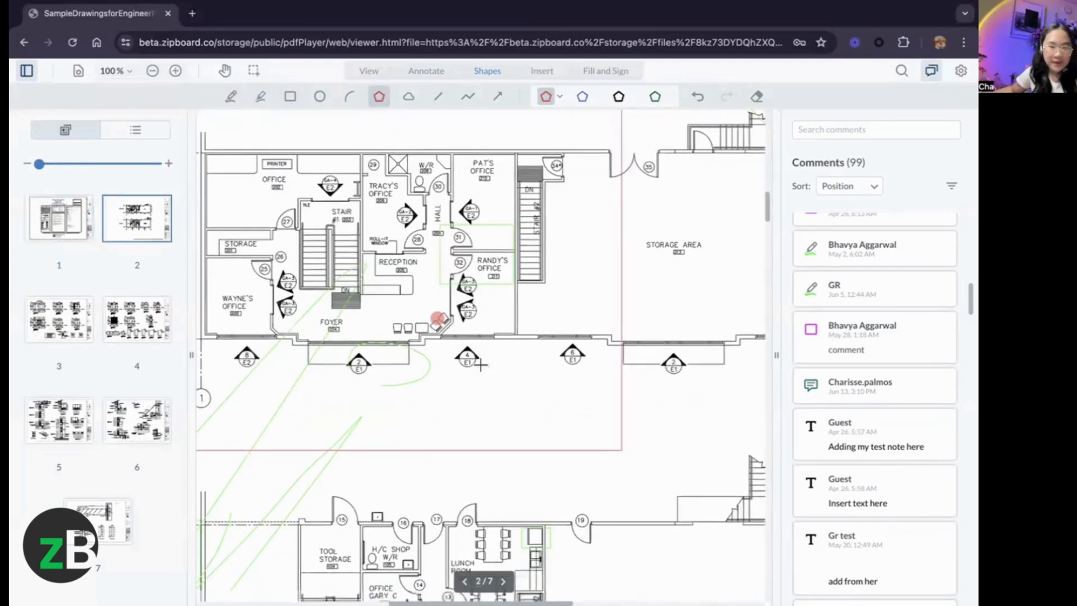
{"action": "scroll", "coordinate": [472, 326], "scroll_direction": "down", "scroll_amount": 10}
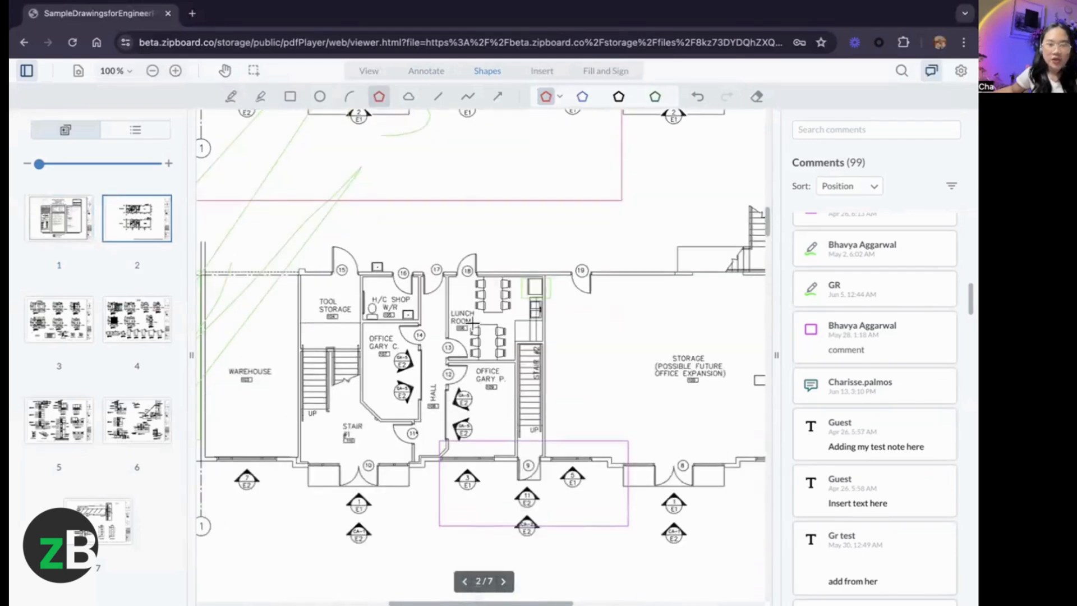
{"action": "left_click", "coordinate": [335, 382]}
{"action": "left_click", "coordinate": [366, 373]}
{"action": "left_click", "coordinate": [364, 343]}
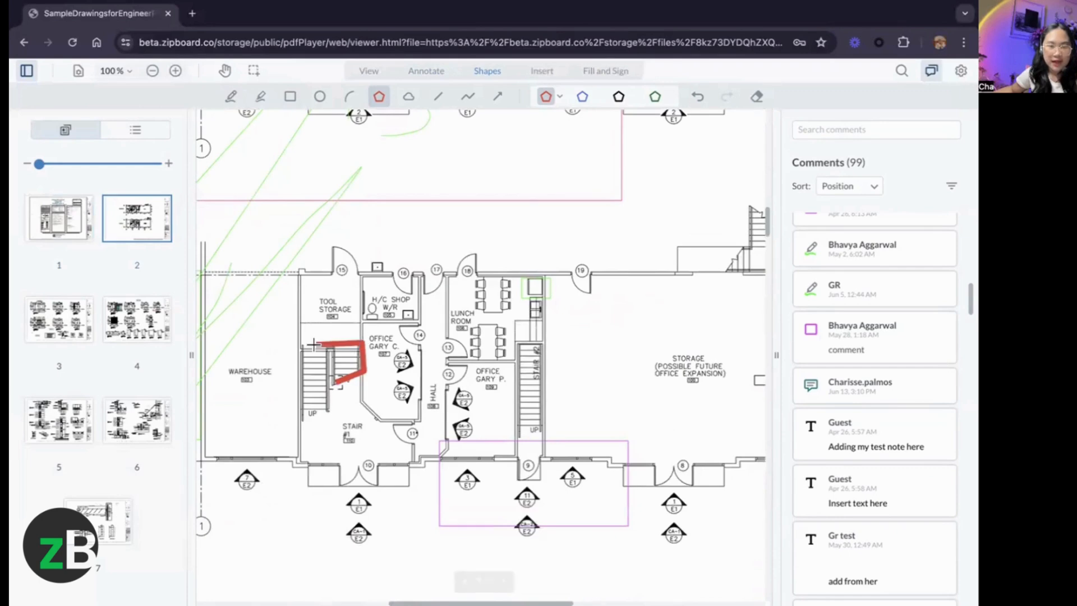
{"action": "left_click", "coordinate": [293, 346]}
{"action": "left_click", "coordinate": [298, 421]}
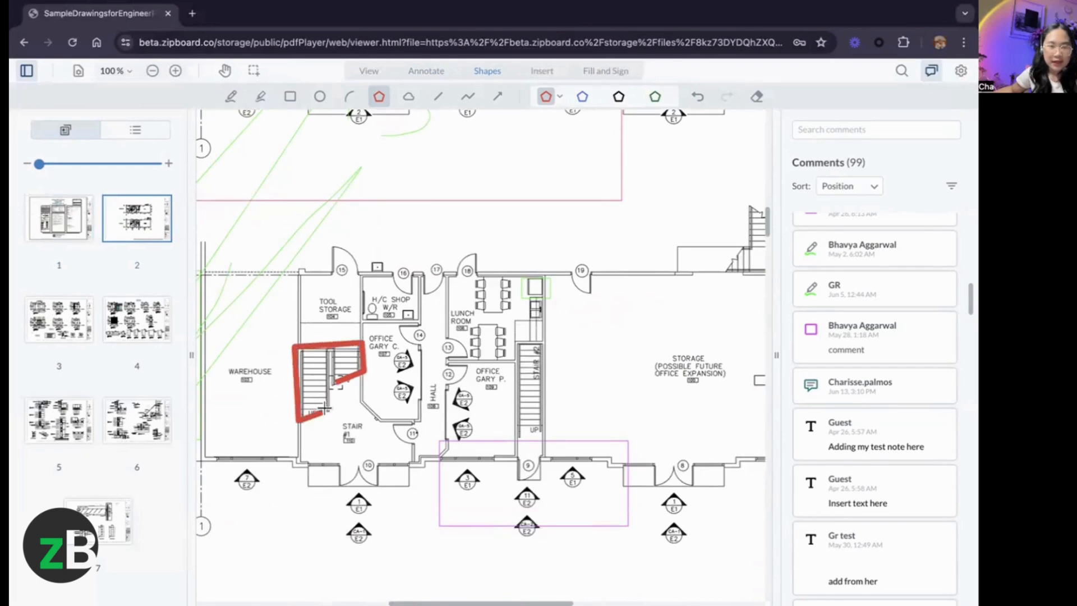
{"action": "left_click", "coordinate": [325, 410]}
{"action": "left_click", "coordinate": [335, 382]}
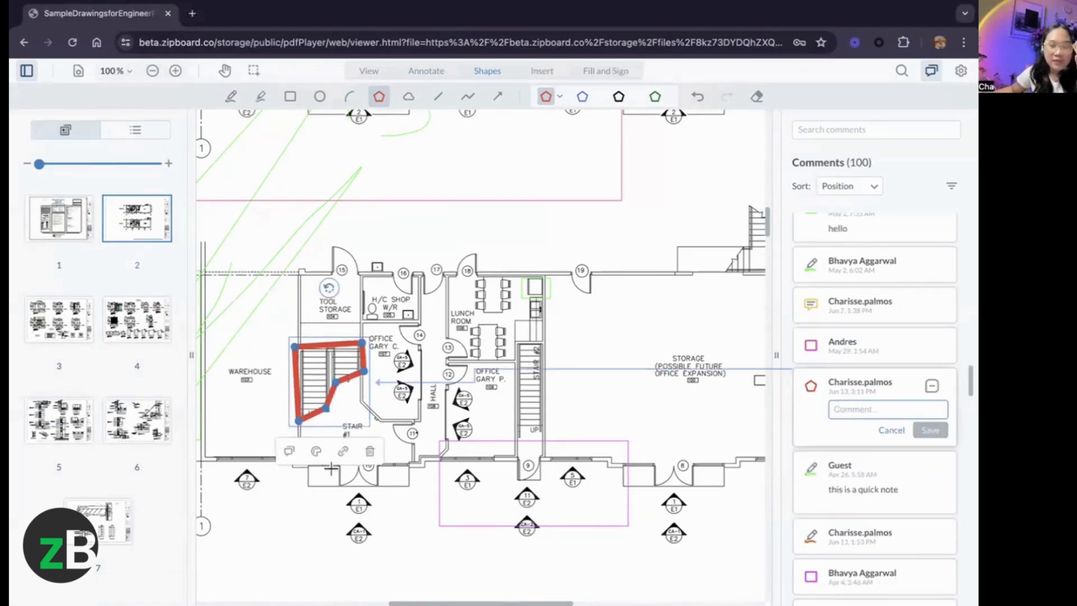
Step: View the URL and page link options for the staircase polygon, and close them without adding a link
{"action": "left_click", "coordinate": [343, 452]}
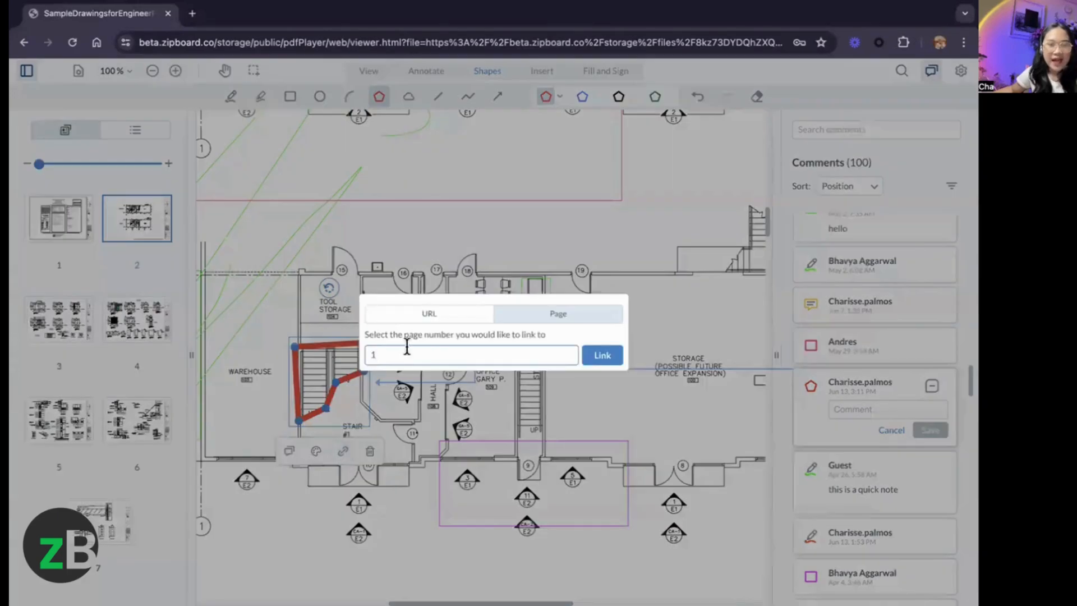
{"action": "left_click", "coordinate": [405, 312]}
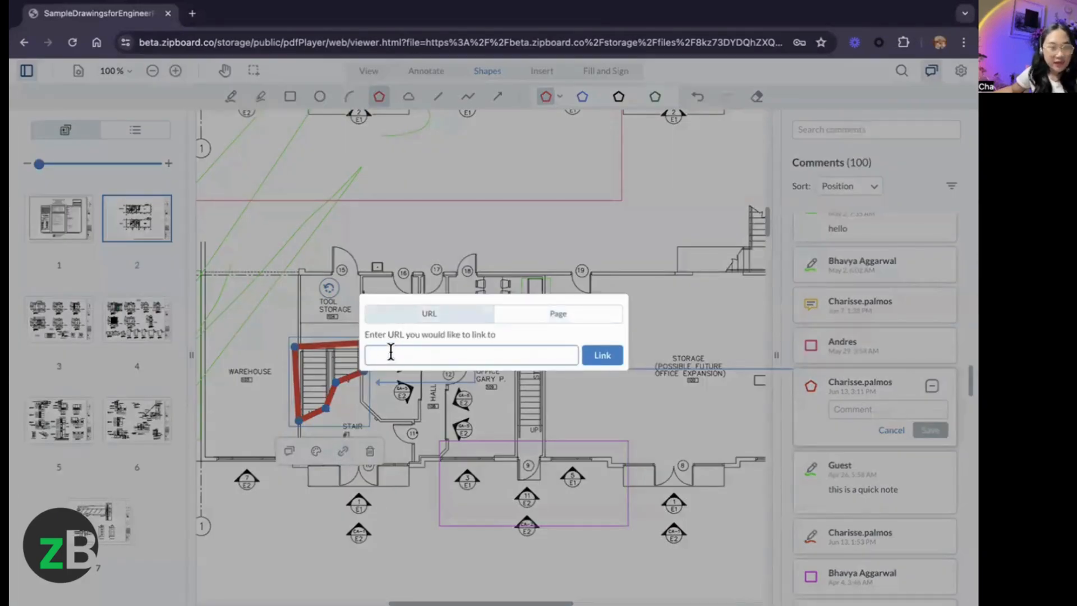
{"action": "left_click", "coordinate": [534, 312]}
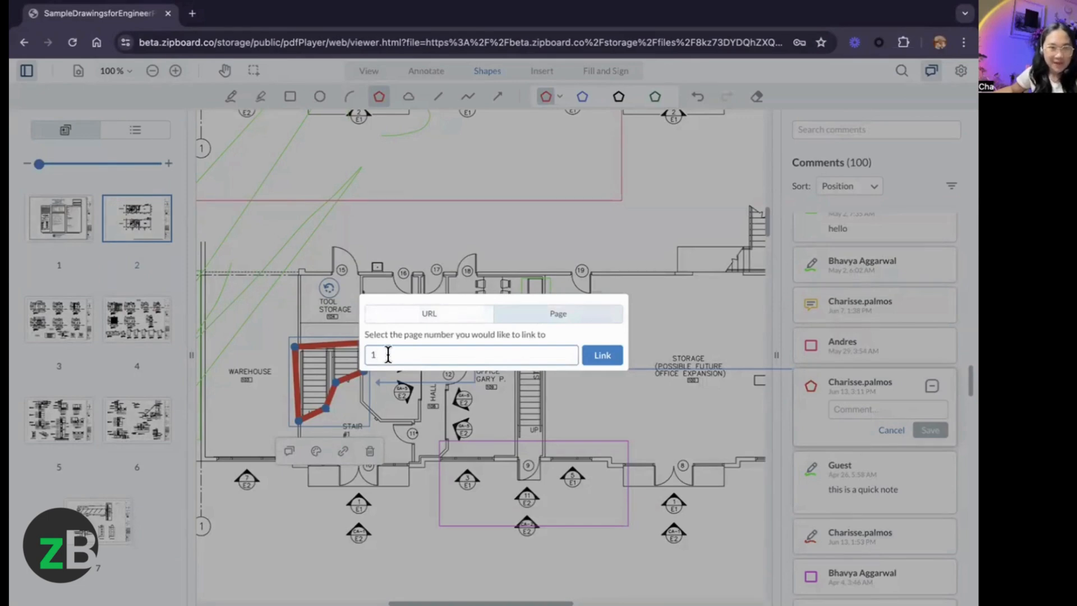
{"action": "left_click", "coordinate": [318, 361]}
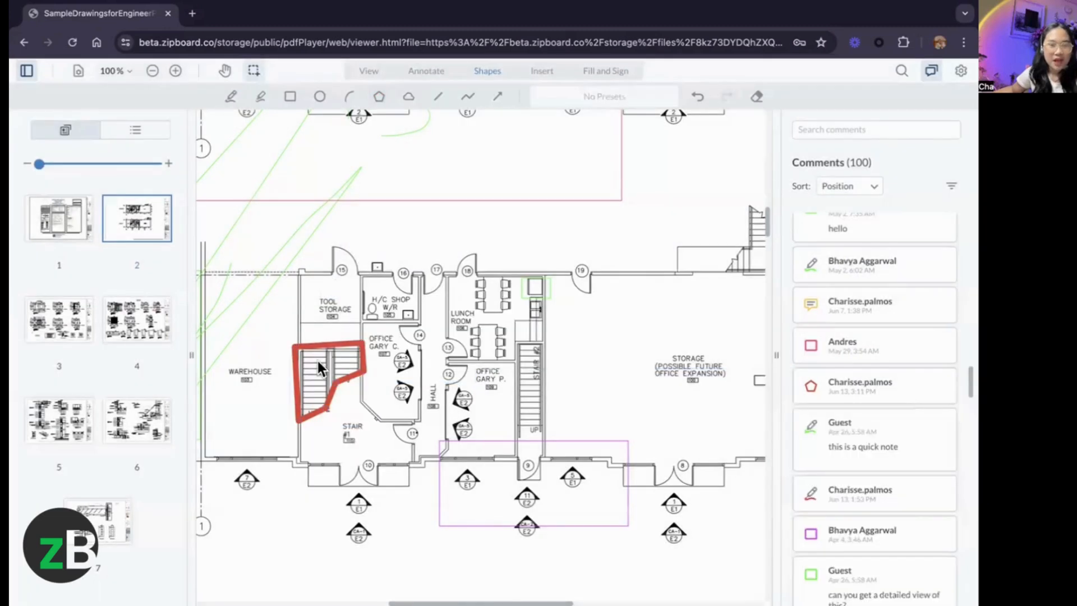
{"action": "left_click", "coordinate": [357, 342]}
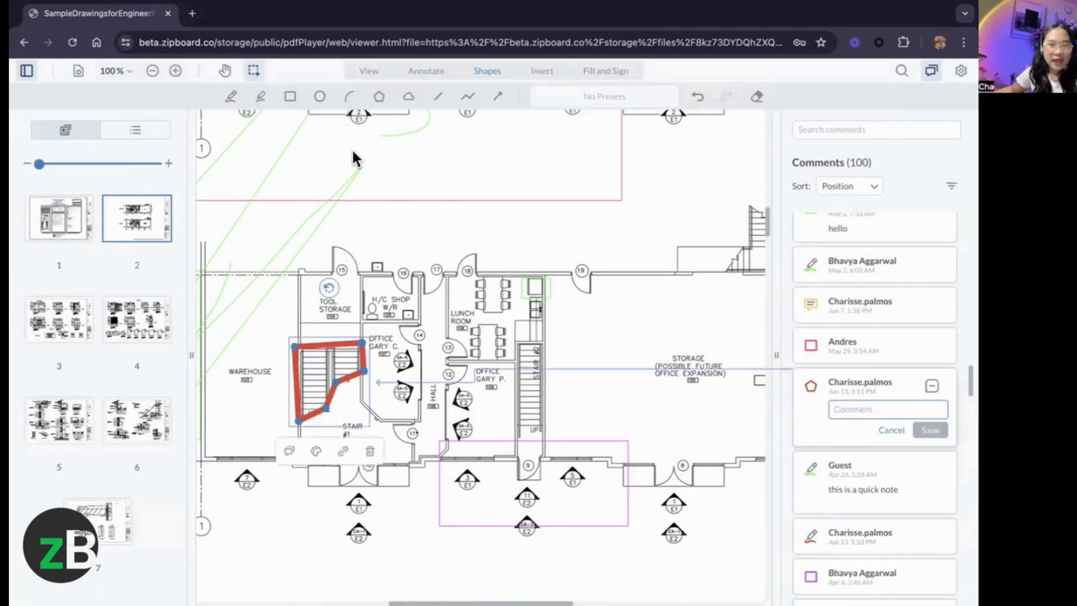
Step: Examine the text tool's font, color and opacity settings, and open the polygon tool's stroke settings
{"action": "left_click", "coordinate": [380, 96]}
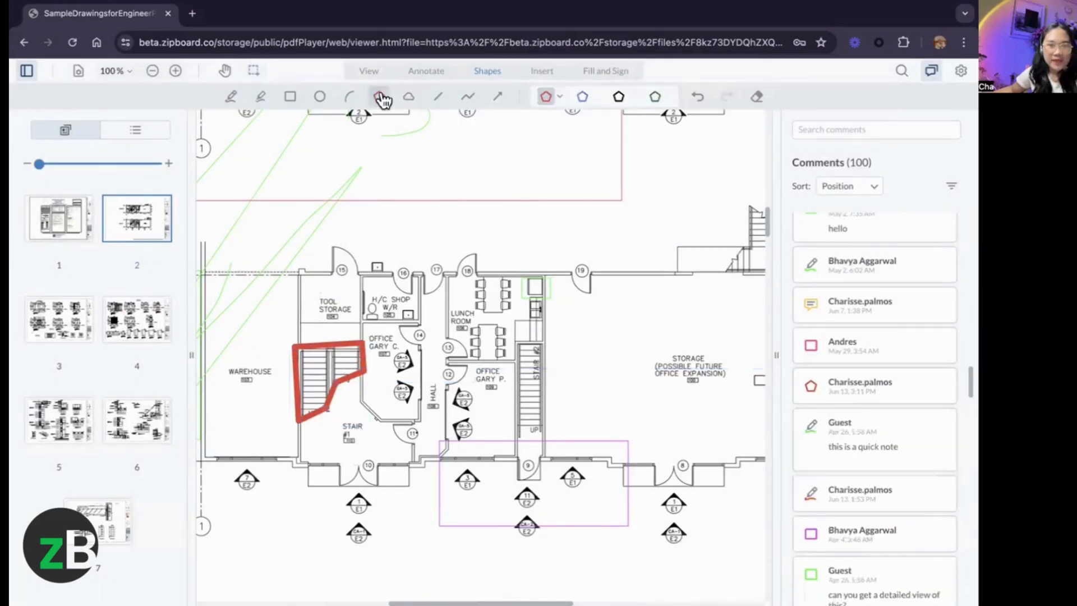
{"action": "left_click", "coordinate": [428, 72]}
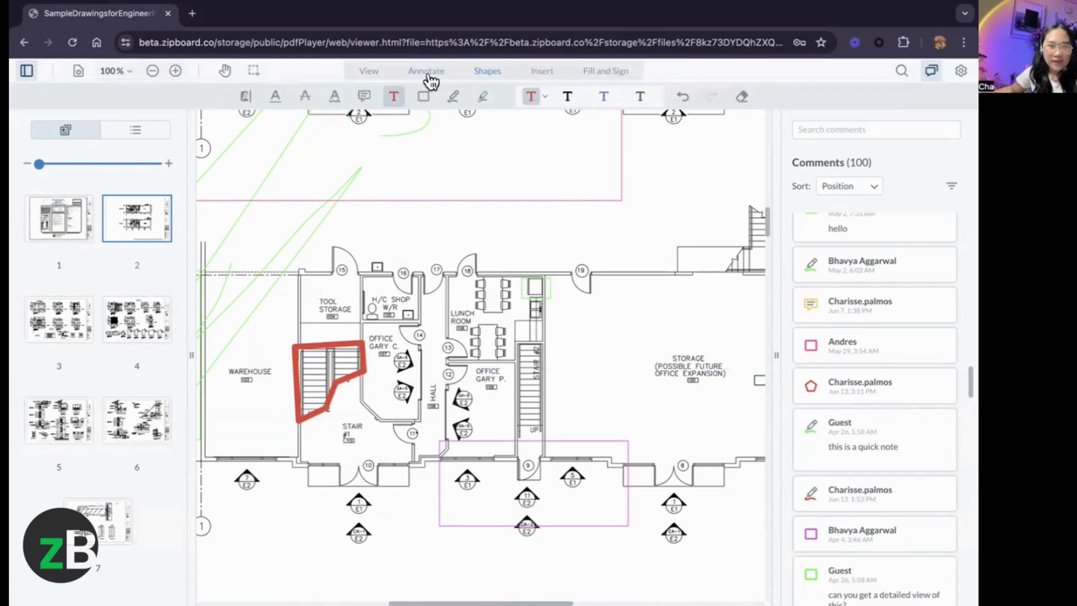
{"action": "left_click", "coordinate": [547, 99]}
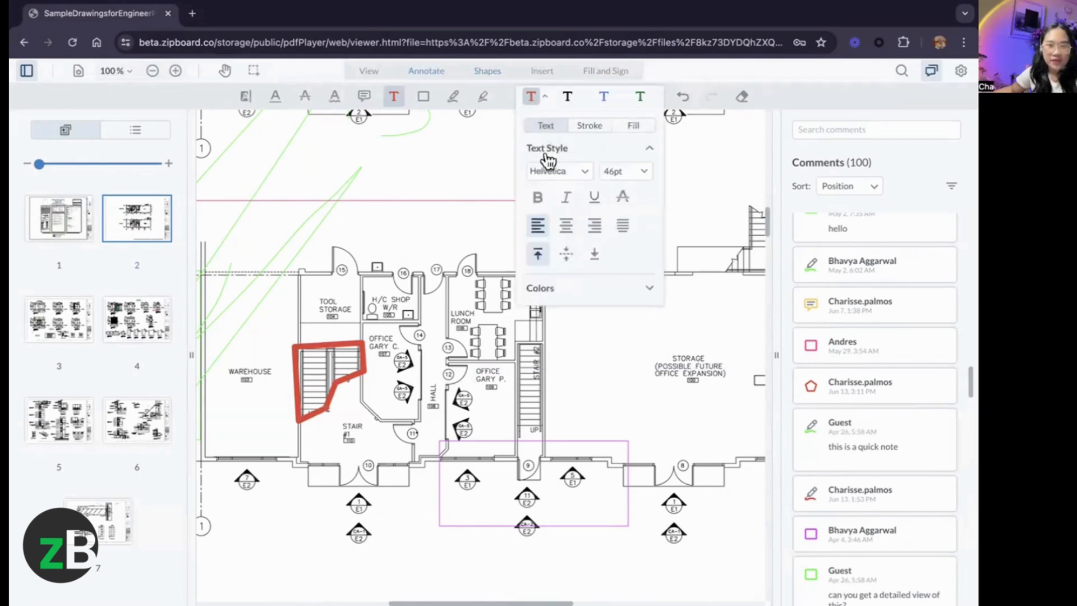
{"action": "left_click", "coordinate": [568, 299]}
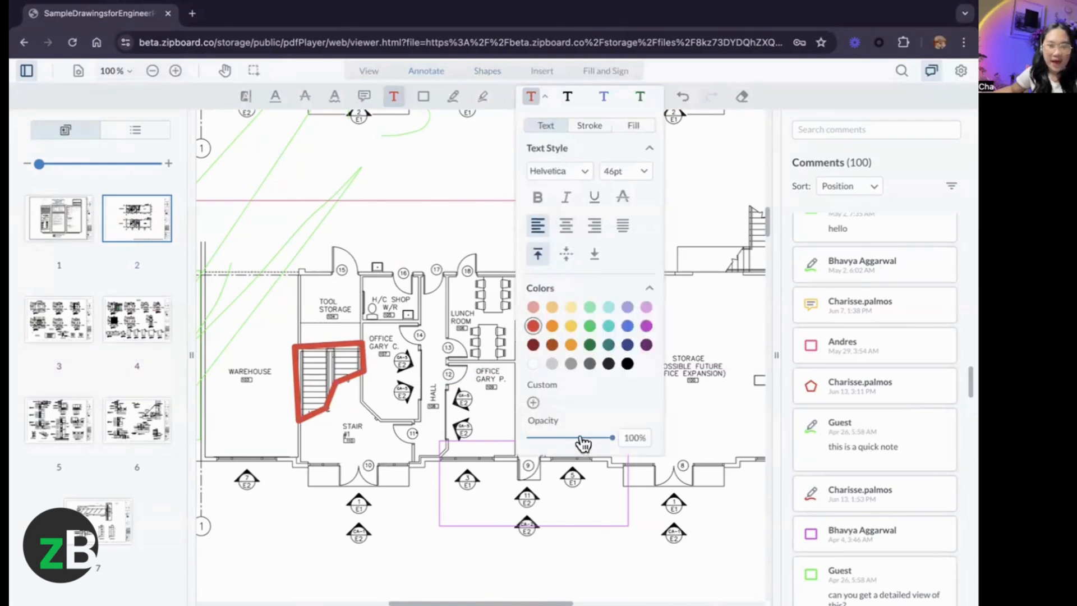
{"action": "left_click", "coordinate": [486, 72]}
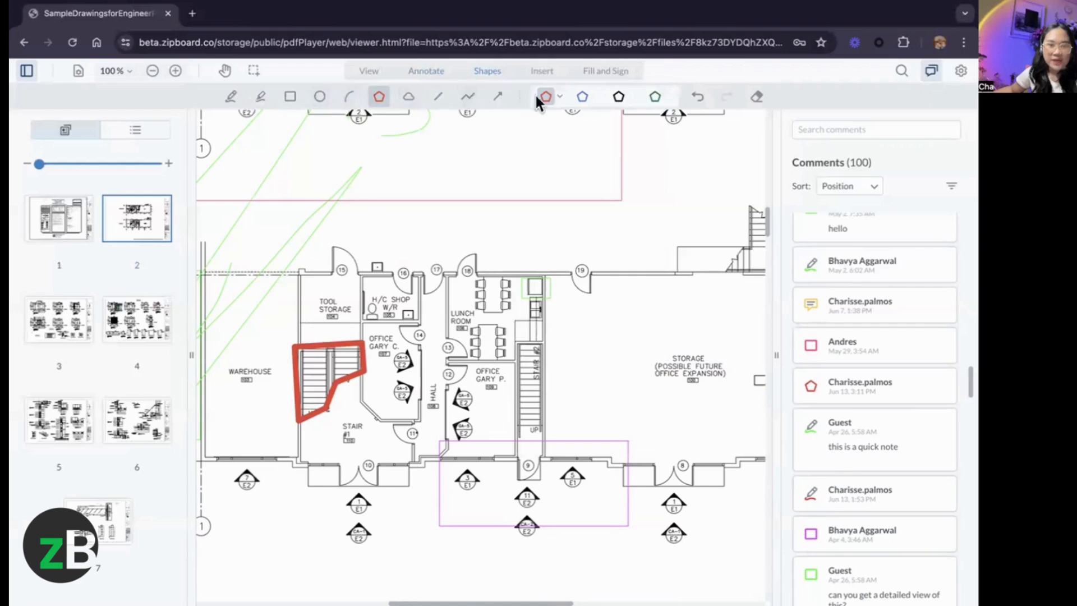
{"action": "left_click", "coordinate": [561, 98]}
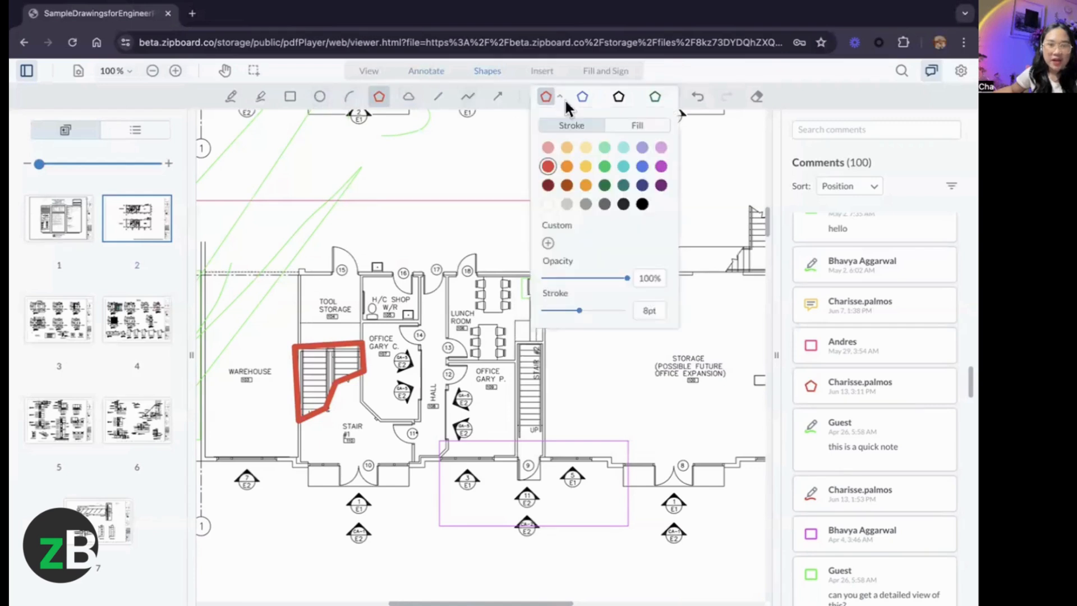
Step: Examine the polygon tool's fill color and opacity settings, and return to its stroke settings
{"action": "left_click", "coordinate": [627, 126]}
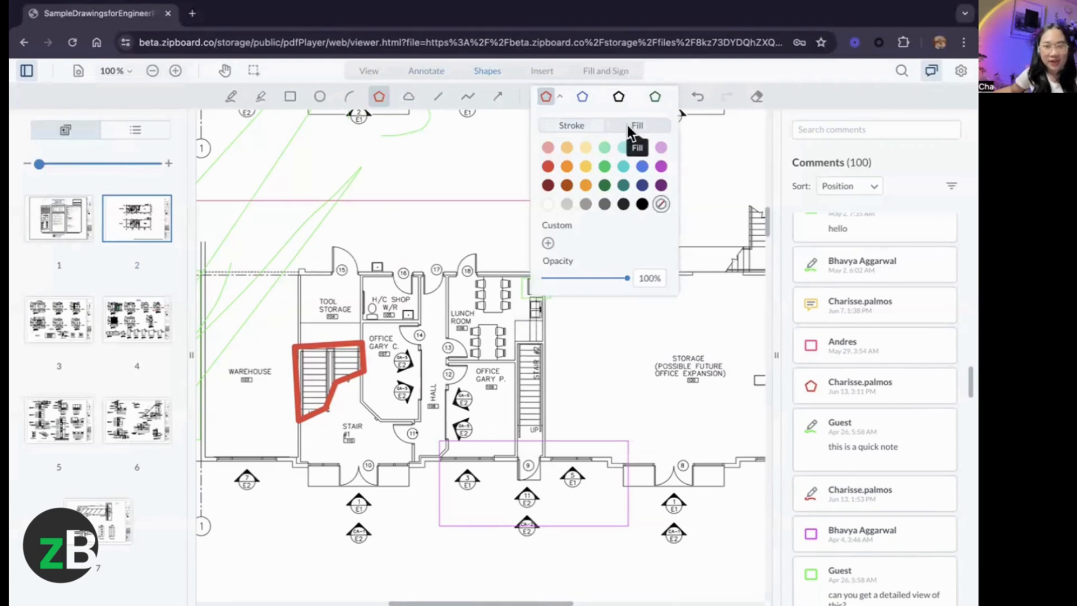
{"action": "left_click", "coordinate": [581, 123]}
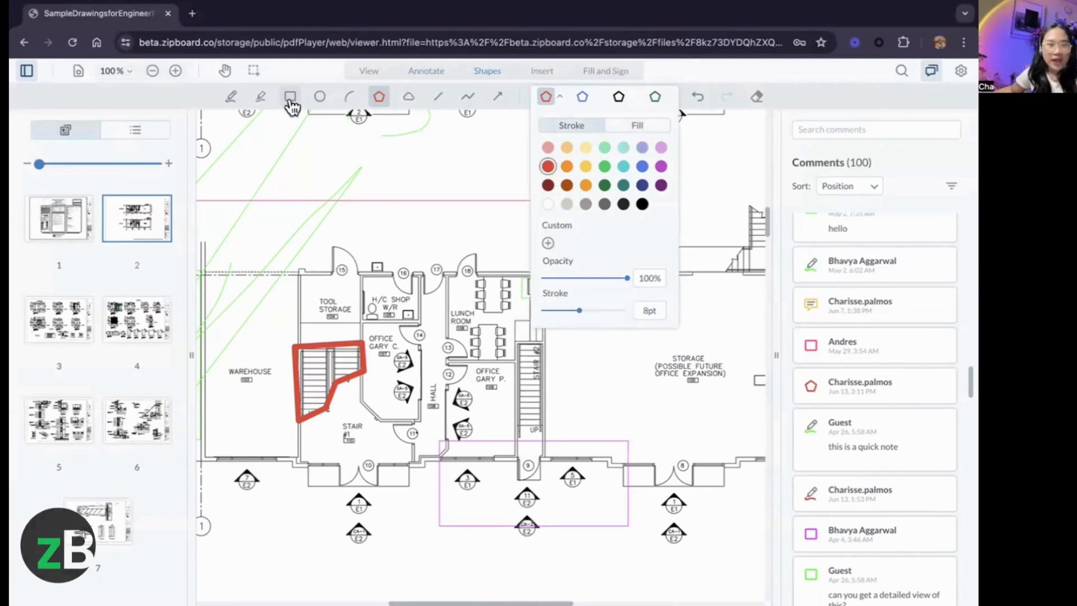
Step: Draw a small red ellipse above the lunch room on page 2's lower floor plan, and delete it
{"action": "left_click", "coordinate": [320, 98]}
{"action": "left_click_drag", "start_coordinate": [468, 221], "coordinate": [526, 262]}
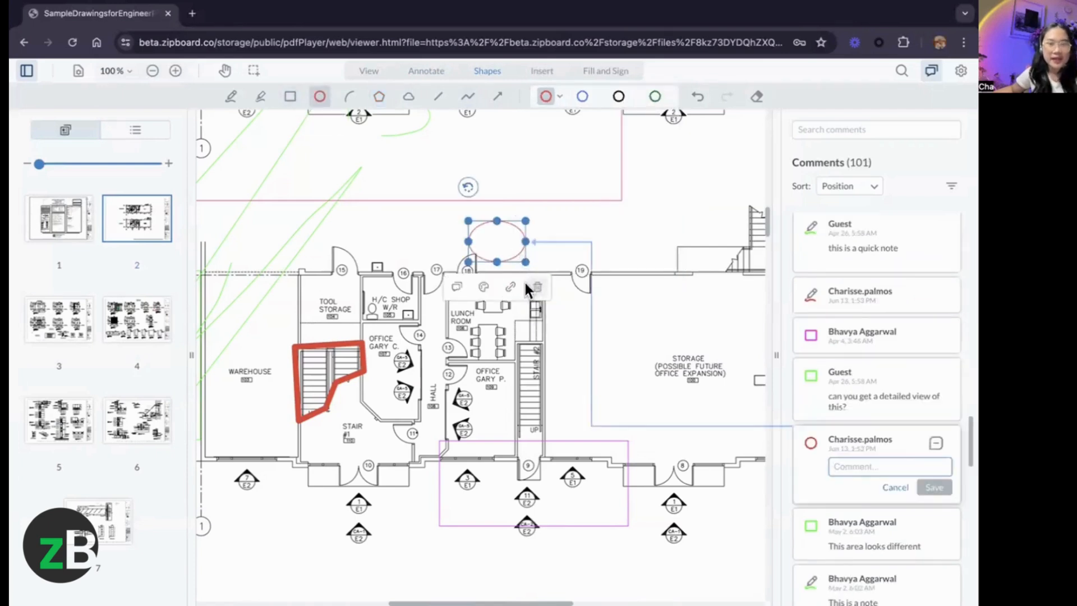
{"action": "left_click", "coordinate": [537, 286]}
Step: Draw a red arc around door 19 on page 2's lower floor plan
{"action": "left_click", "coordinate": [571, 270]}
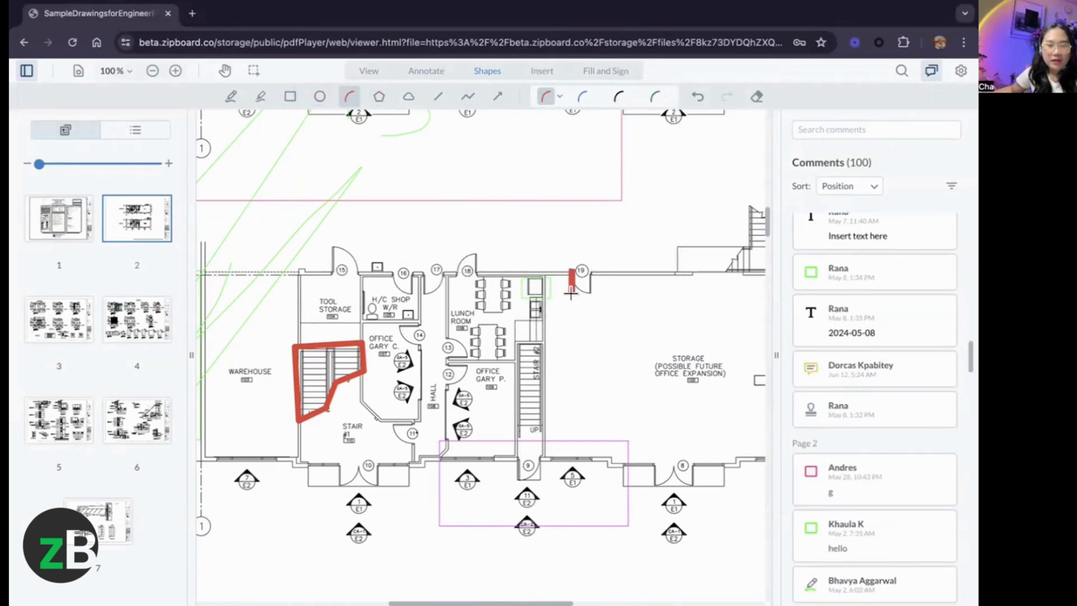
{"action": "left_click", "coordinate": [572, 294]}
{"action": "left_click", "coordinate": [574, 266]}
Step: Try to draw a red polyline around door 18 above the lunch room
{"action": "left_click", "coordinate": [468, 97]}
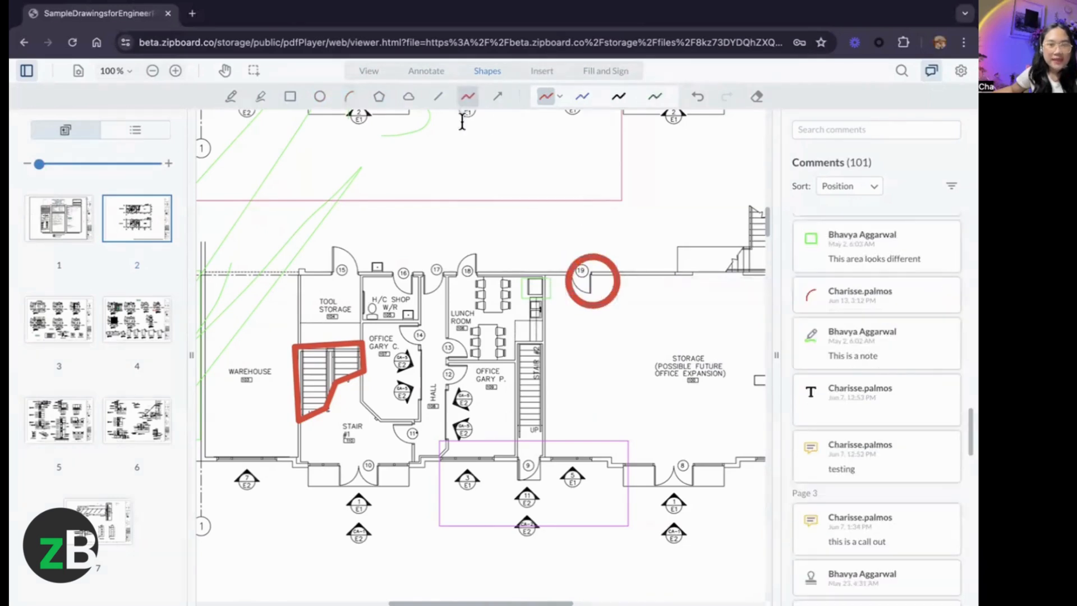
{"action": "left_click", "coordinate": [471, 252]}
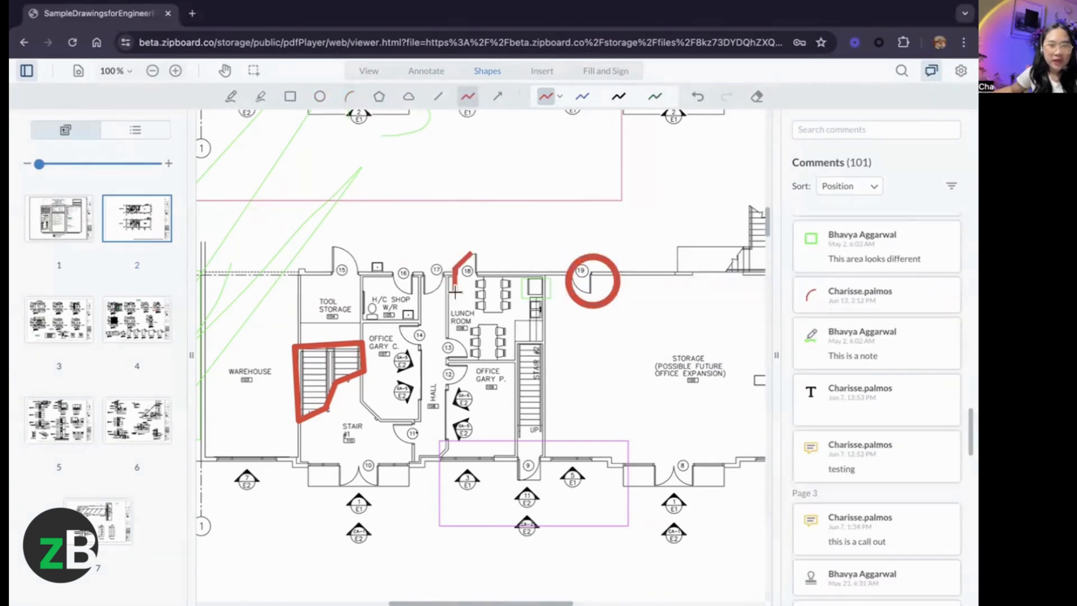
{"action": "left_click", "coordinate": [454, 291]}
{"action": "left_click", "coordinate": [490, 265]}
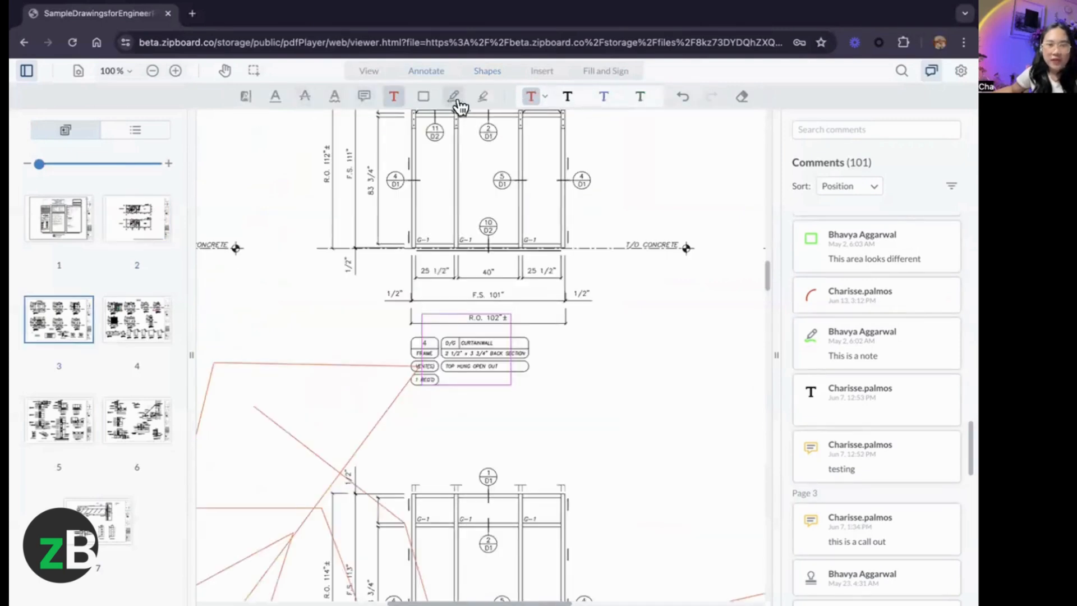
Step: Draw a red cloud around the sunscreen section detail on the last page
{"action": "left_click", "coordinate": [478, 75]}
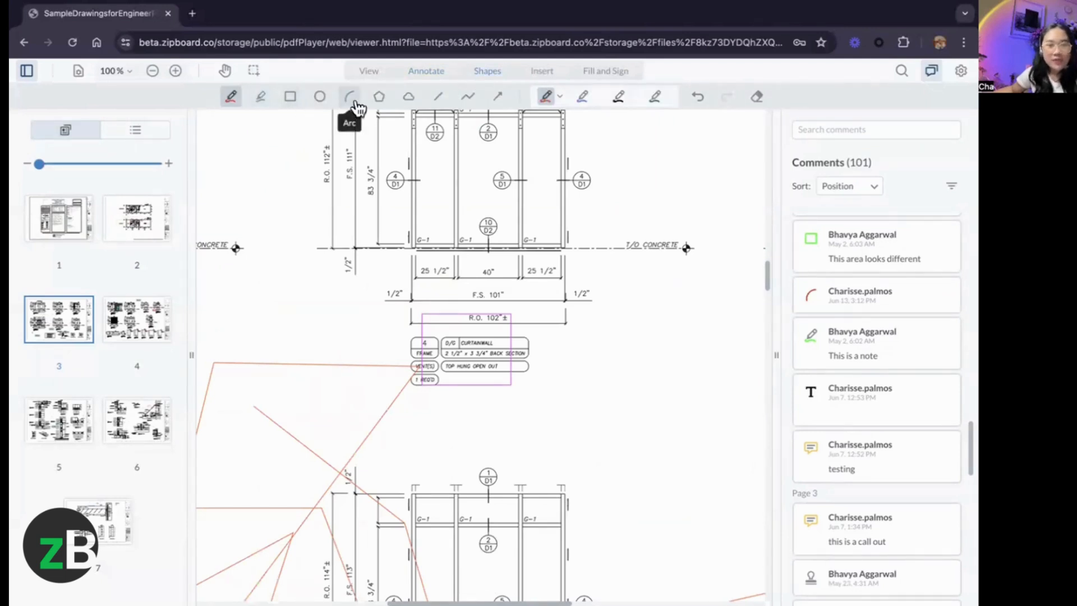
{"action": "left_click", "coordinate": [550, 98]}
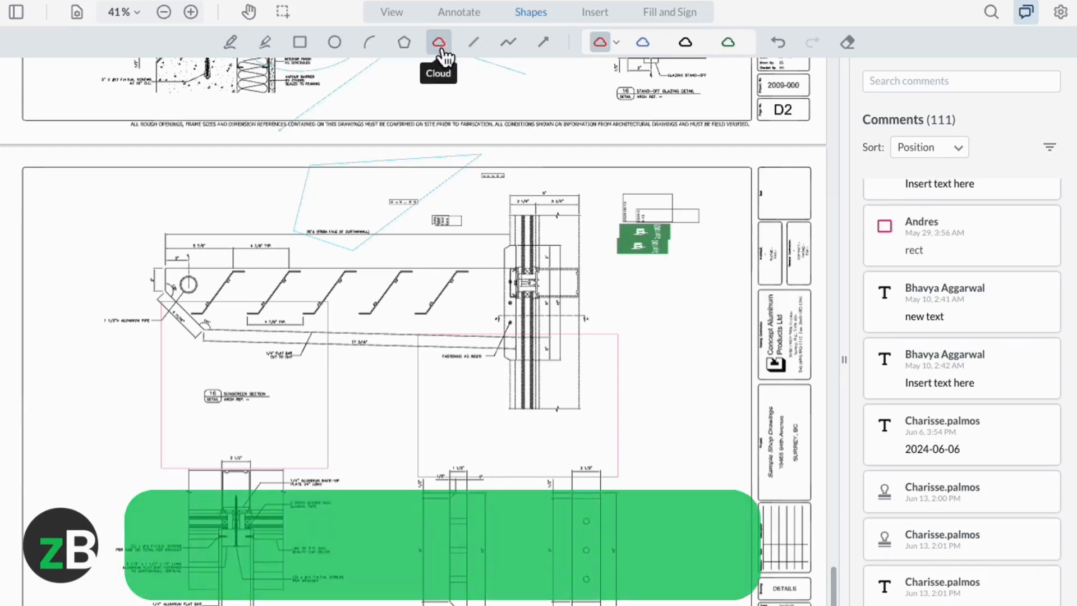
{"action": "mouse_move", "coordinate": [161, 233]}
{"action": "left_mouse_down"}
{"action": "mouse_move", "coordinate": [161, 316]}
{"action": "mouse_move", "coordinate": [193, 343]}
{"action": "mouse_move", "coordinate": [569, 358]}
{"action": "mouse_move", "coordinate": [558, 221]}
{"action": "mouse_move", "coordinate": [161, 234]}
{"action": "left_mouse_up"}
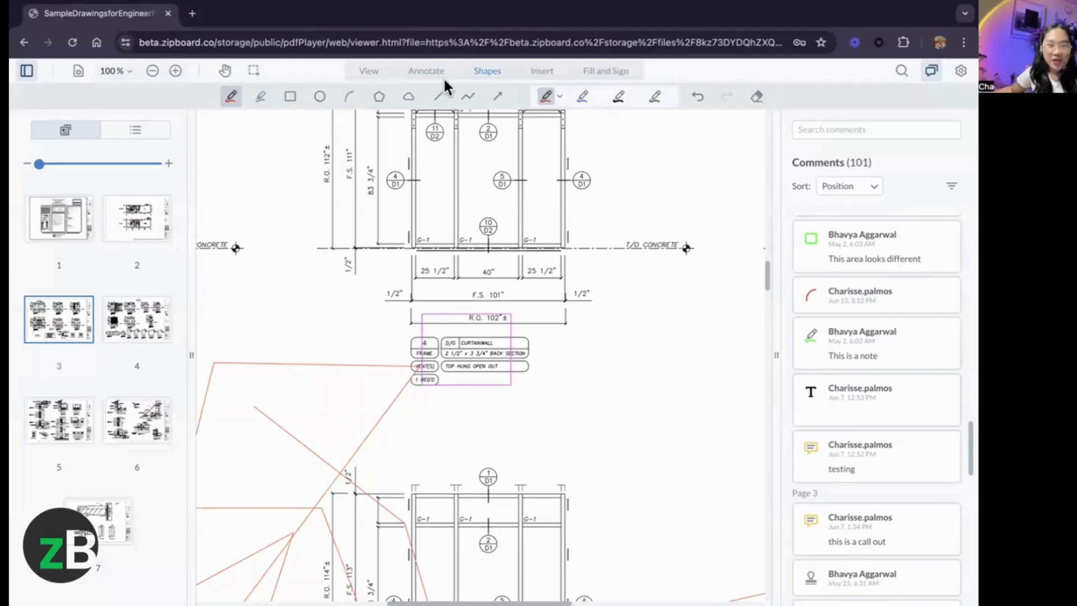
Step: View the upload options for creating a new signature, and close them without adding one
{"action": "left_click", "coordinate": [542, 74]}
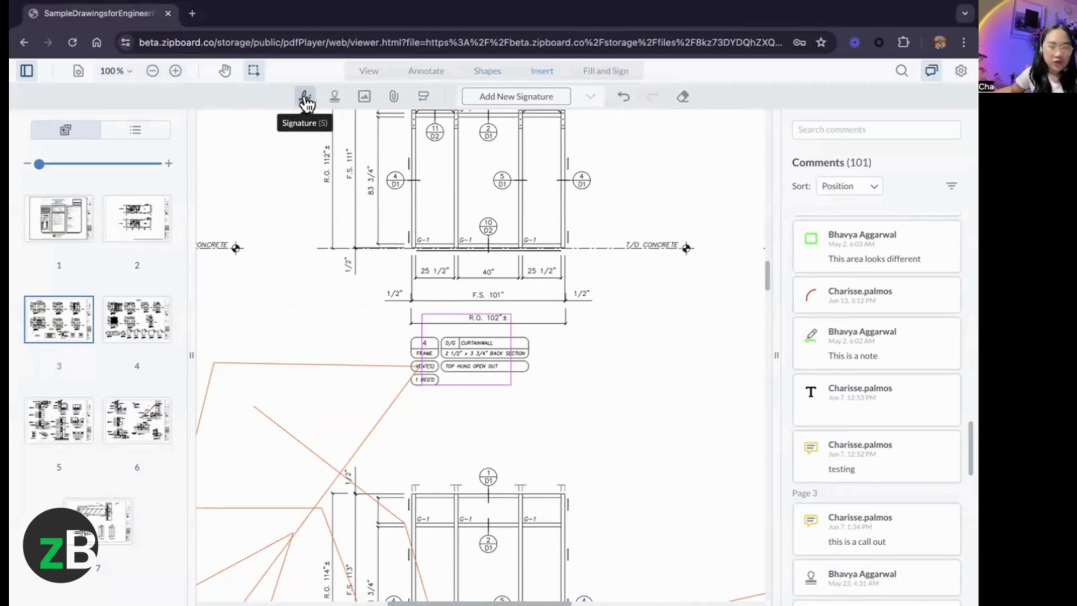
{"action": "left_click", "coordinate": [512, 97]}
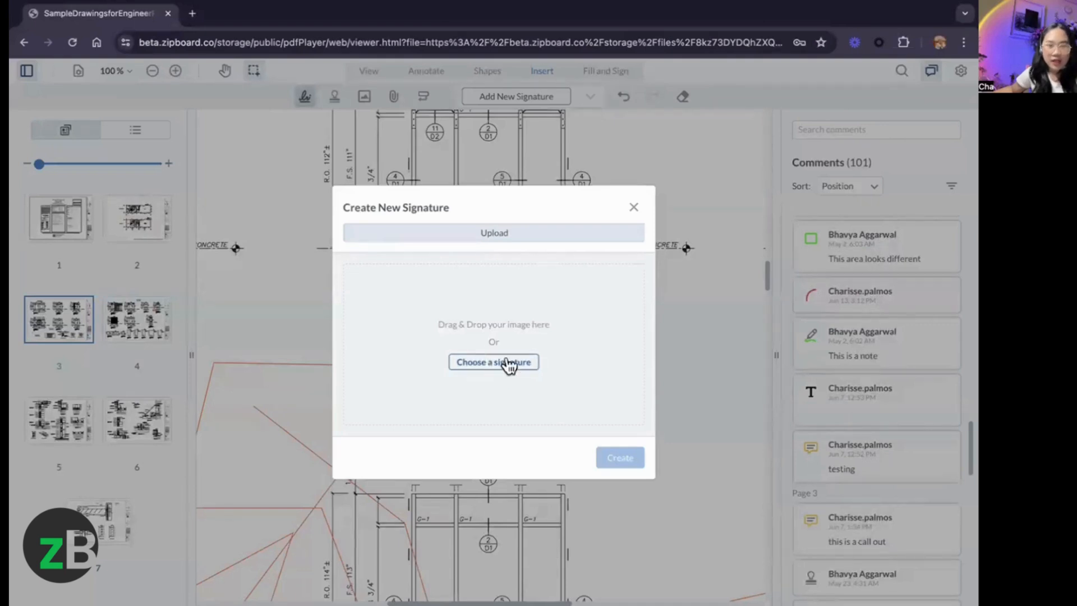
{"action": "left_click", "coordinate": [633, 209]}
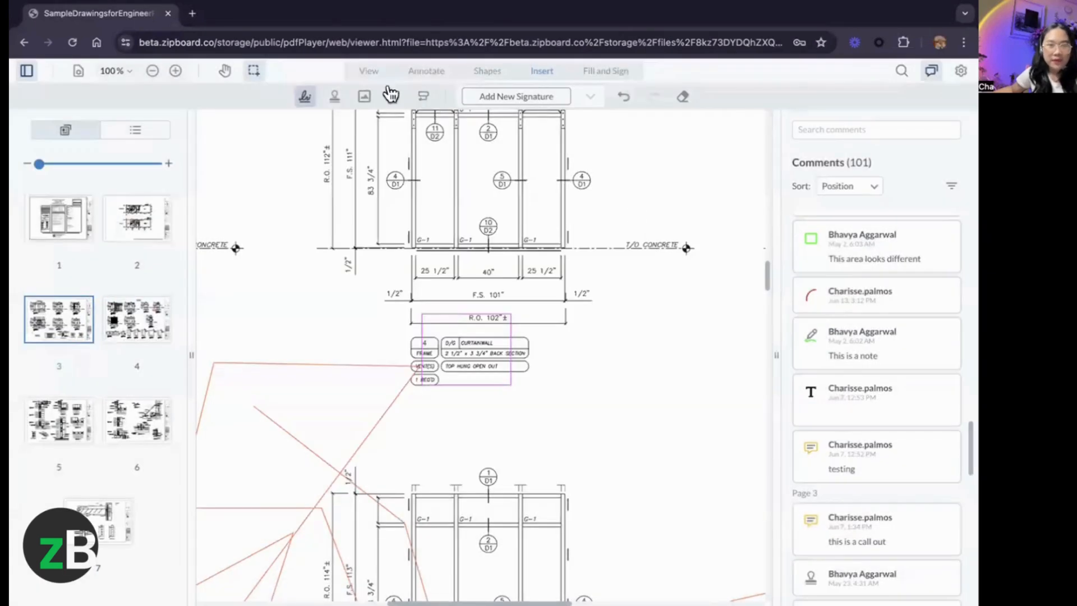
Step: Create a green custom stamp with the text "Approved" and place it to the right of the frame 4 label on page 3
{"action": "left_click", "coordinate": [334, 99]}
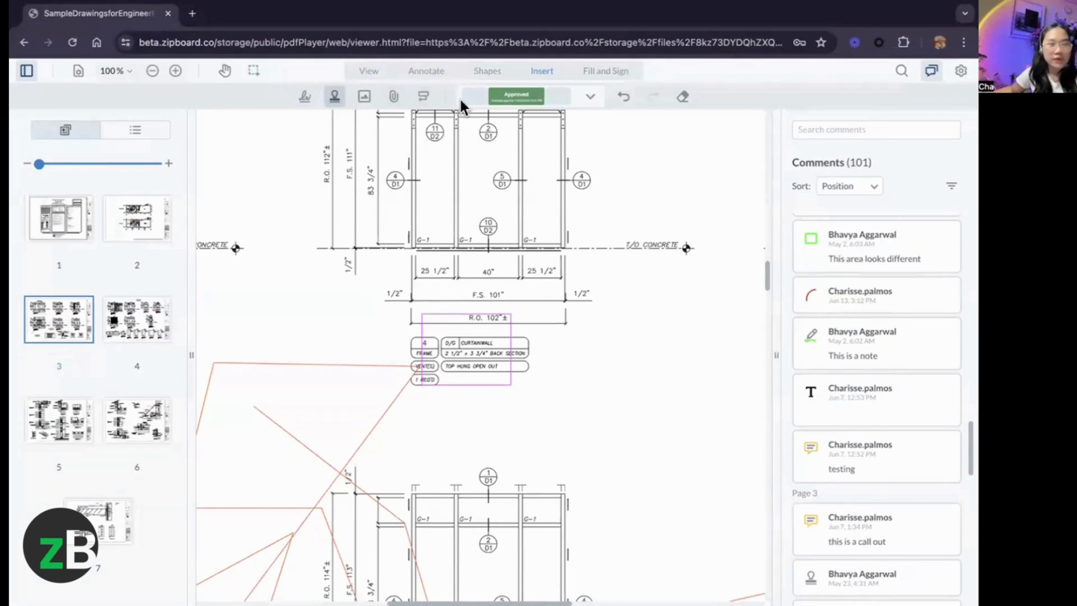
{"action": "left_click", "coordinate": [590, 98]}
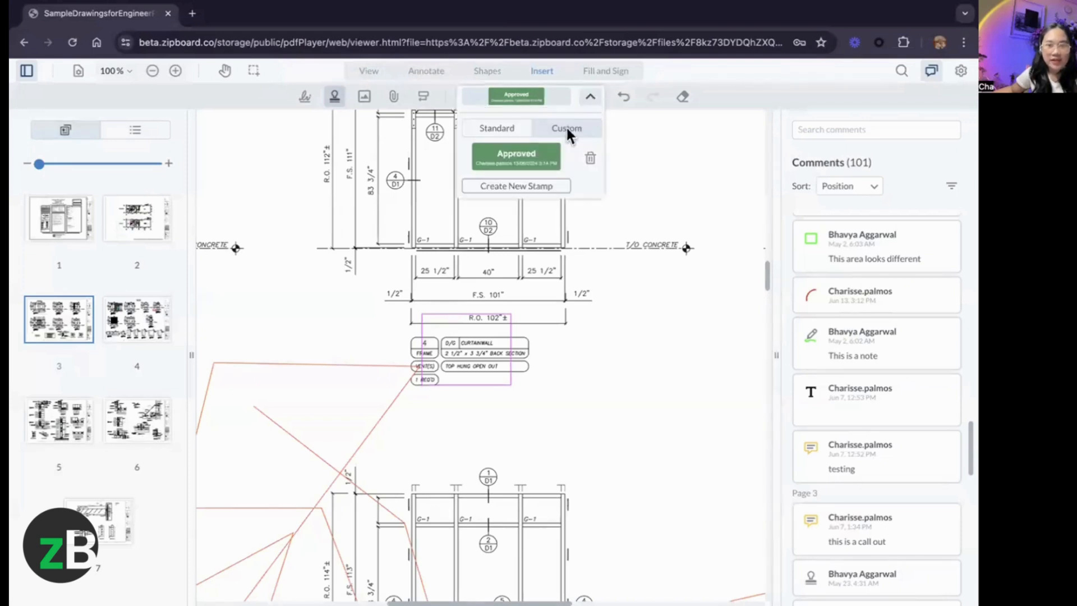
{"action": "left_click", "coordinate": [541, 186]}
{"action": "left_click_drag", "start_coordinate": [409, 304], "coordinate": [268, 307]}
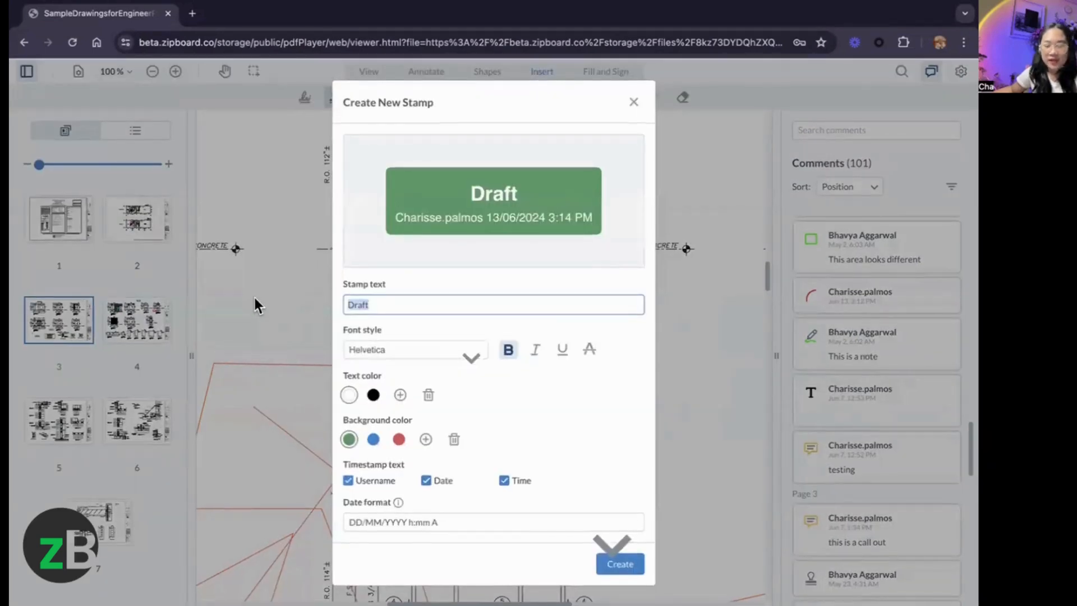
{"action": "type", "text": "Approved"}
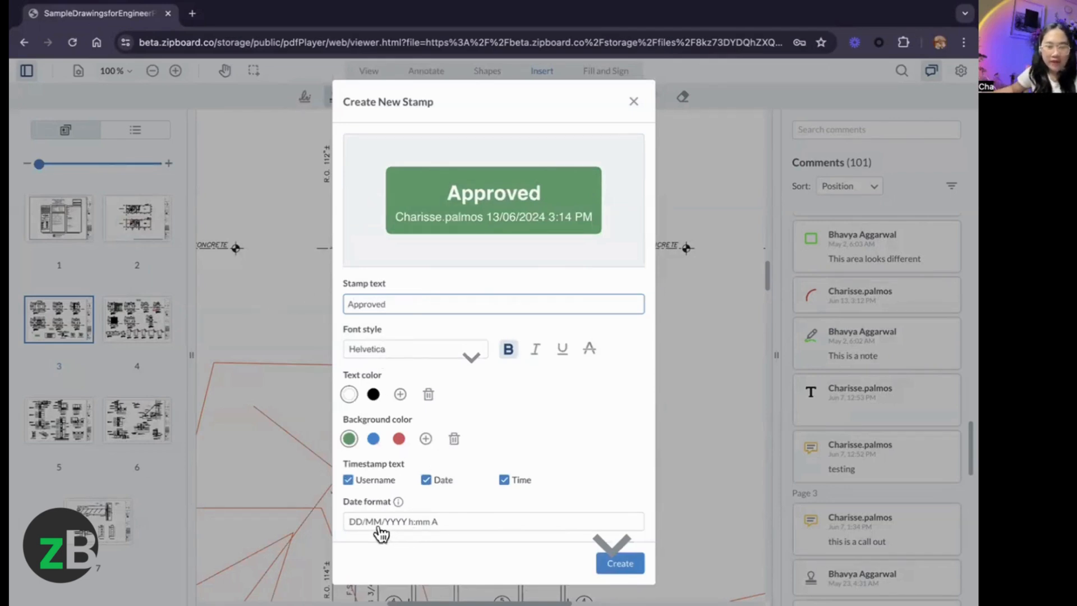
{"action": "left_click", "coordinate": [619, 570]}
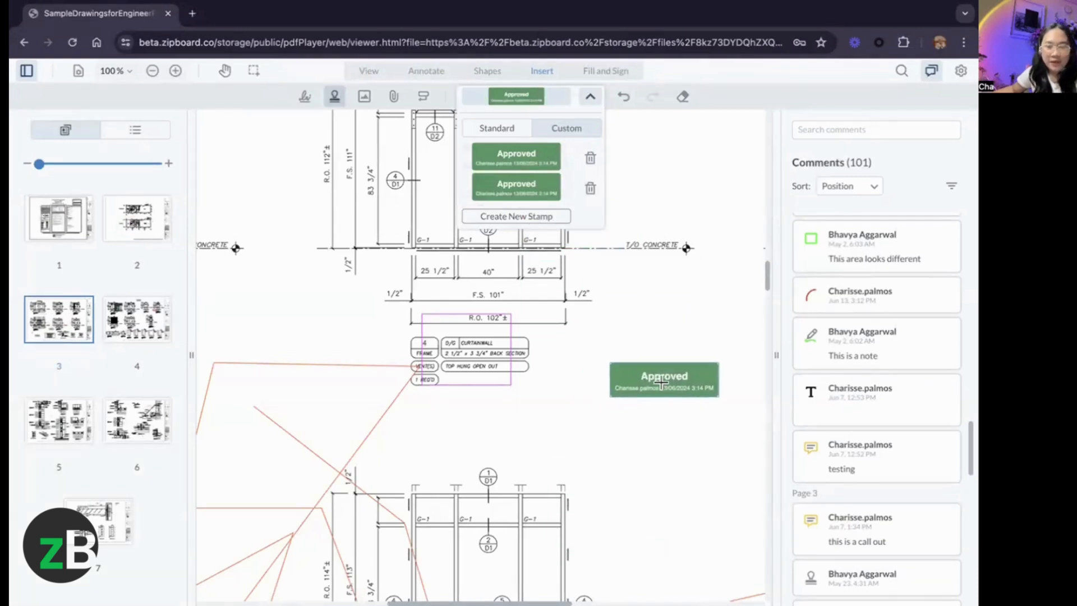
{"action": "left_click", "coordinate": [687, 375]}
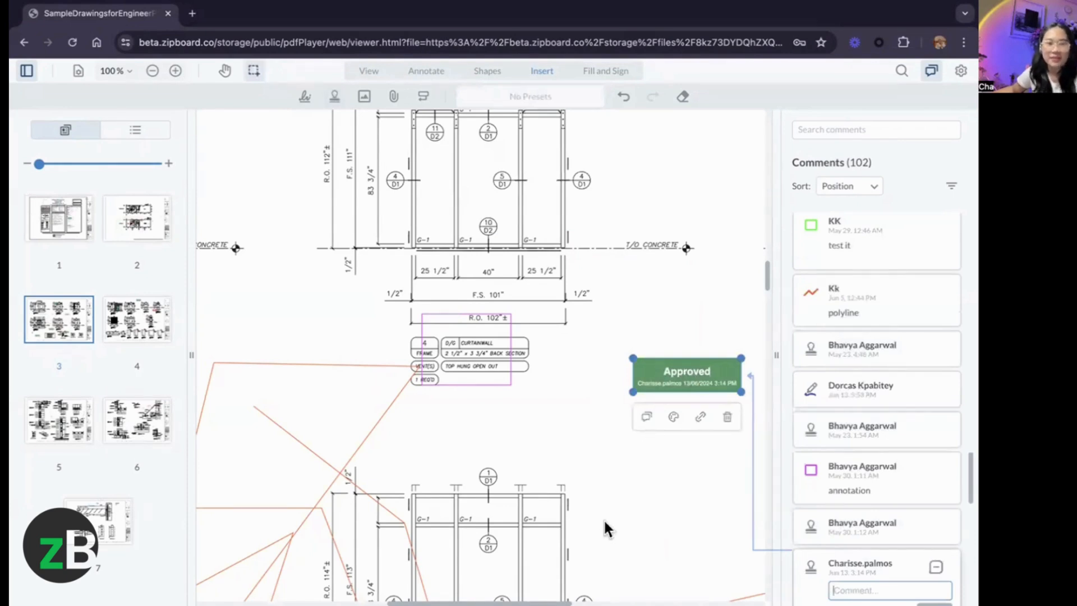
Step: Insert the Shop Drawing / Submittal Review form image on page 3 and shrink it
{"action": "left_click", "coordinate": [365, 99]}
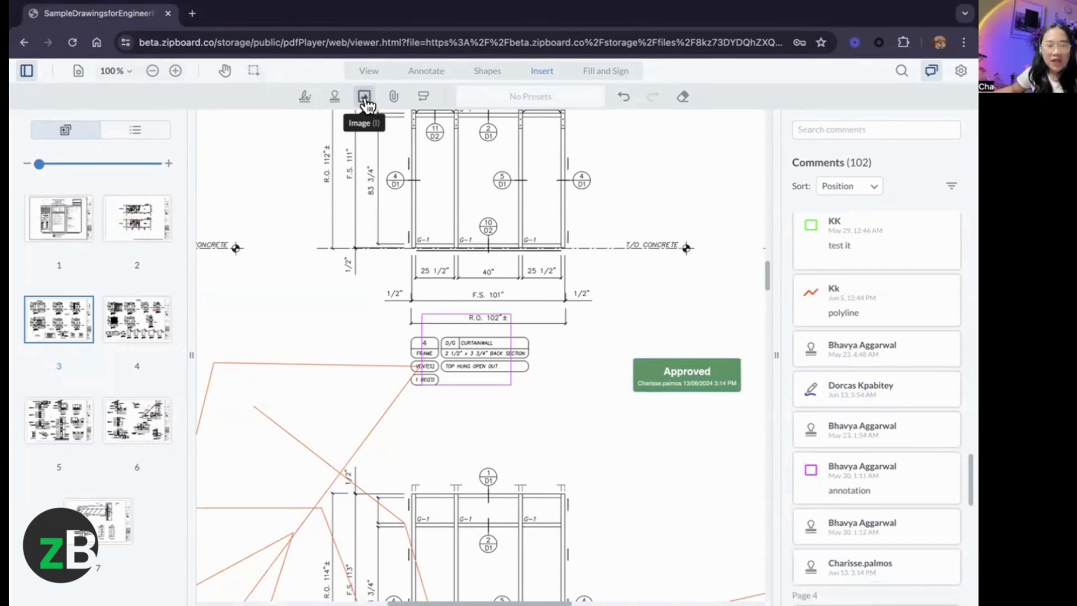
{"action": "left_click", "coordinate": [248, 277]}
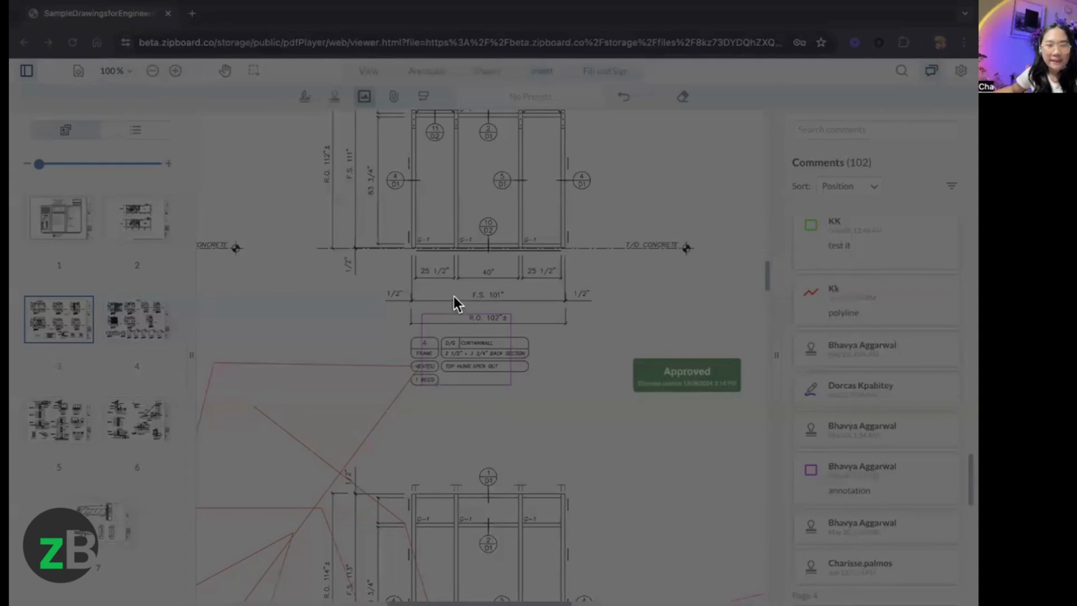
{"action": "left_click", "coordinate": [841, 434]}
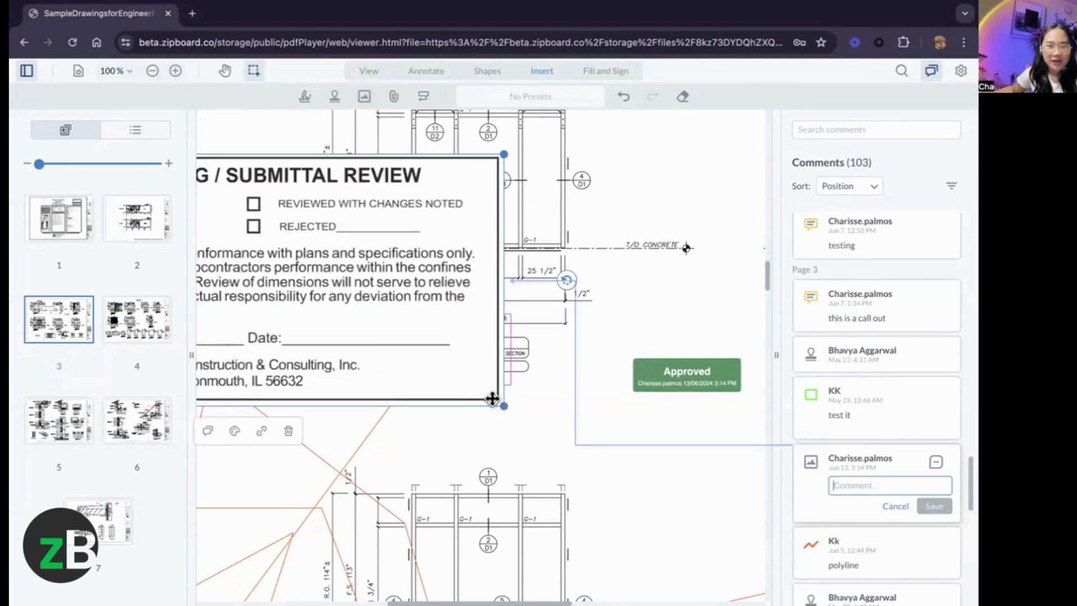
{"action": "left_click_drag", "start_coordinate": [494, 402], "coordinate": [325, 298]}
{"action": "scroll", "coordinate": [380, 348], "scroll_direction": "left", "scroll_amount": 5}
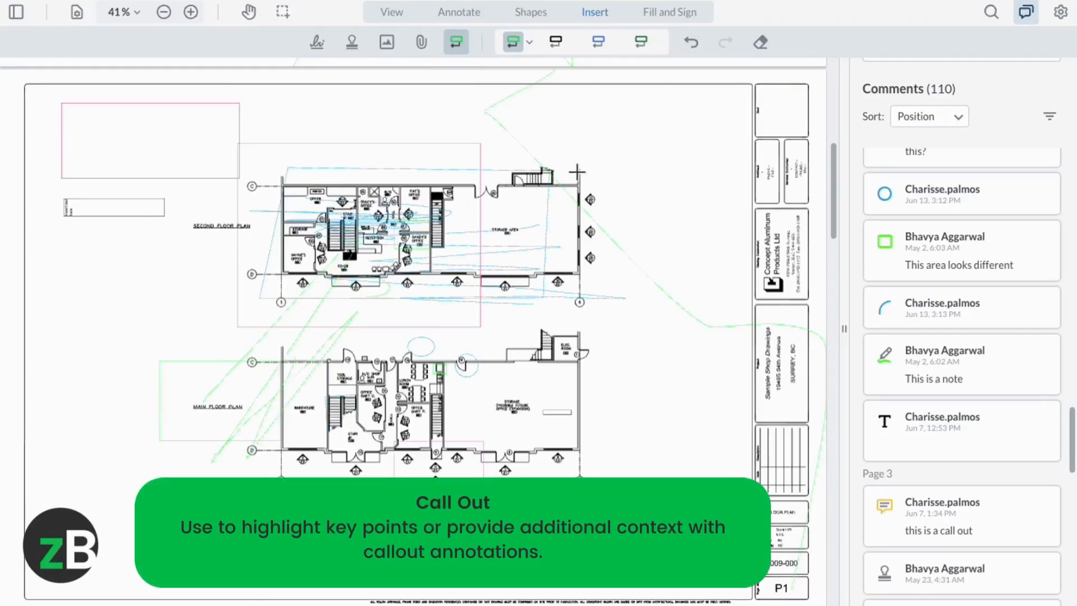
Step: Add a green callout pointing to the second floor plan's lower right corner, reading "Call out Sample text here", and enlarge its text box
{"action": "mouse_move", "coordinate": [594, 270]}
{"action": "left_mouse_down"}
{"action": "mouse_move", "coordinate": [651, 413]}
{"action": "mouse_move", "coordinate": [627, 376]}
{"action": "left_mouse_up"}
{"action": "left_click", "coordinate": [623, 374]}
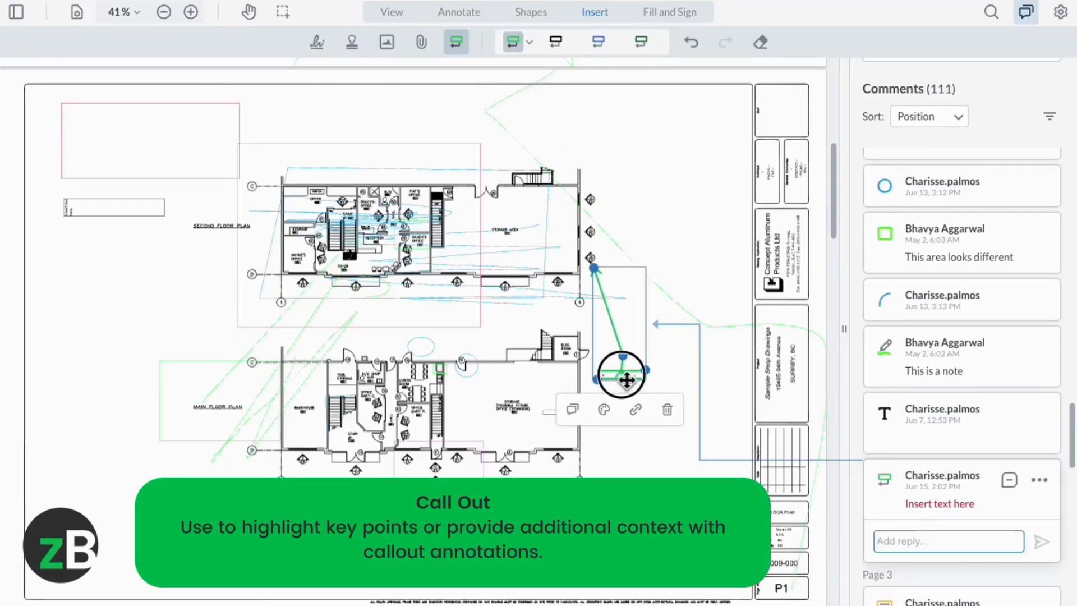
{"action": "double_click", "coordinate": [622, 379]}
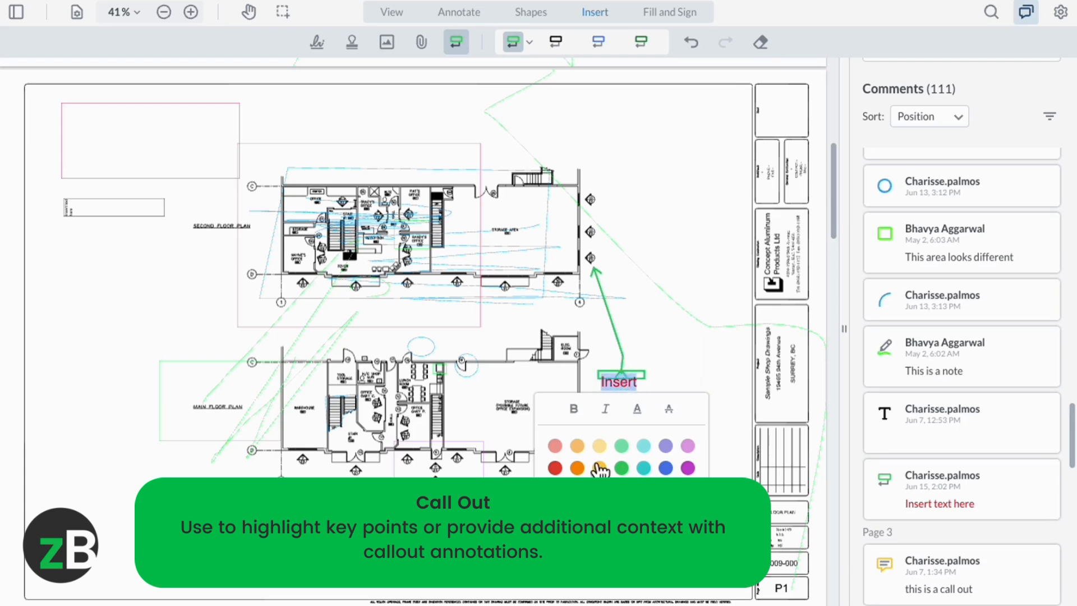
{"action": "left_click", "coordinate": [622, 468]}
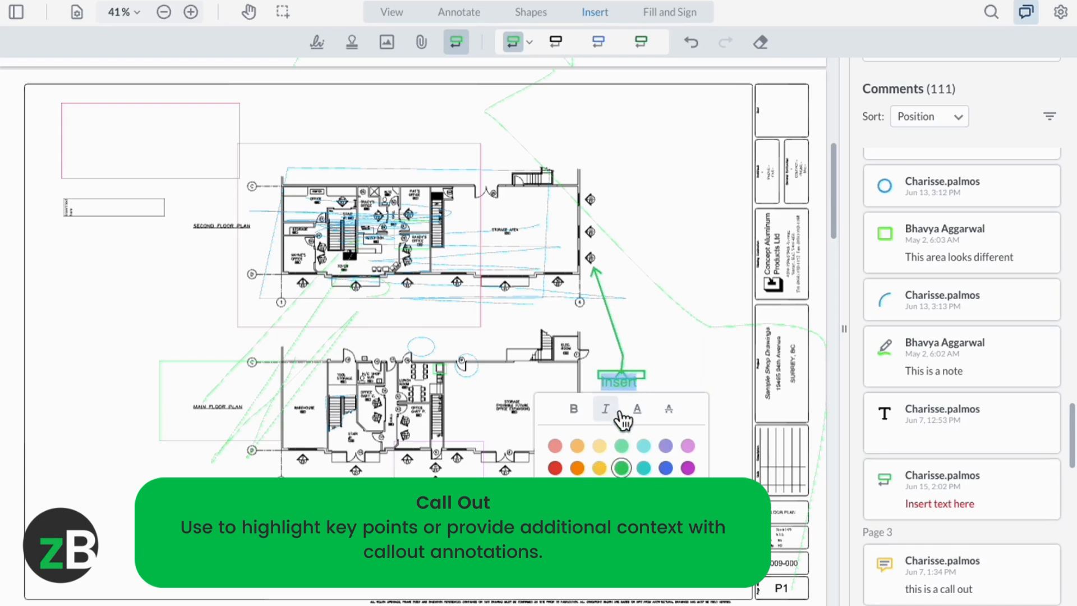
{"action": "type", "text": "Call"}
{"action": "left_click", "coordinate": [693, 373]}
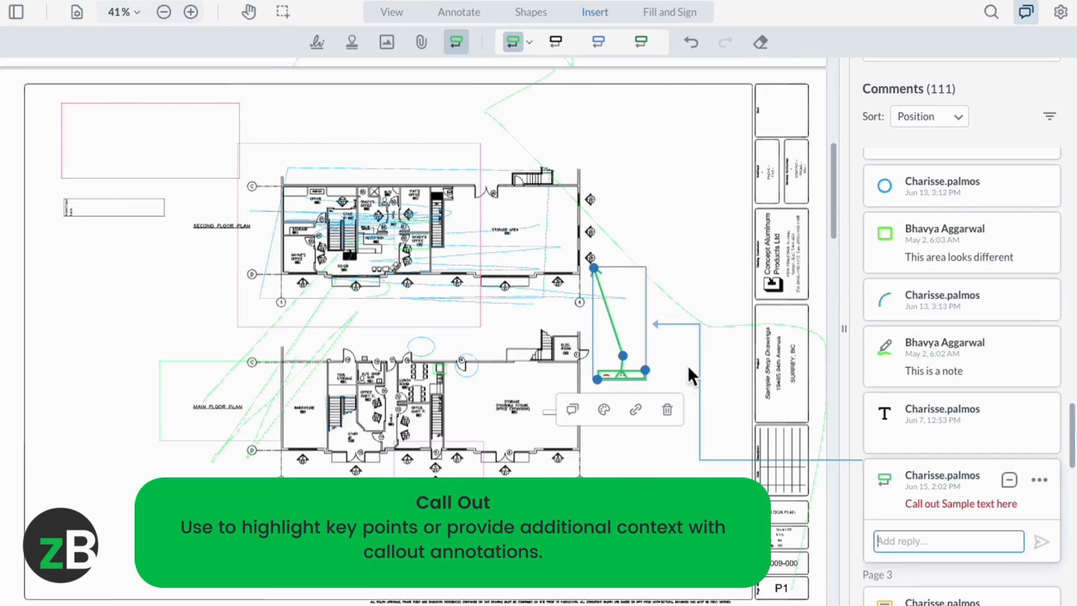
{"action": "left_click_drag", "start_coordinate": [598, 381], "coordinate": [574, 468]}
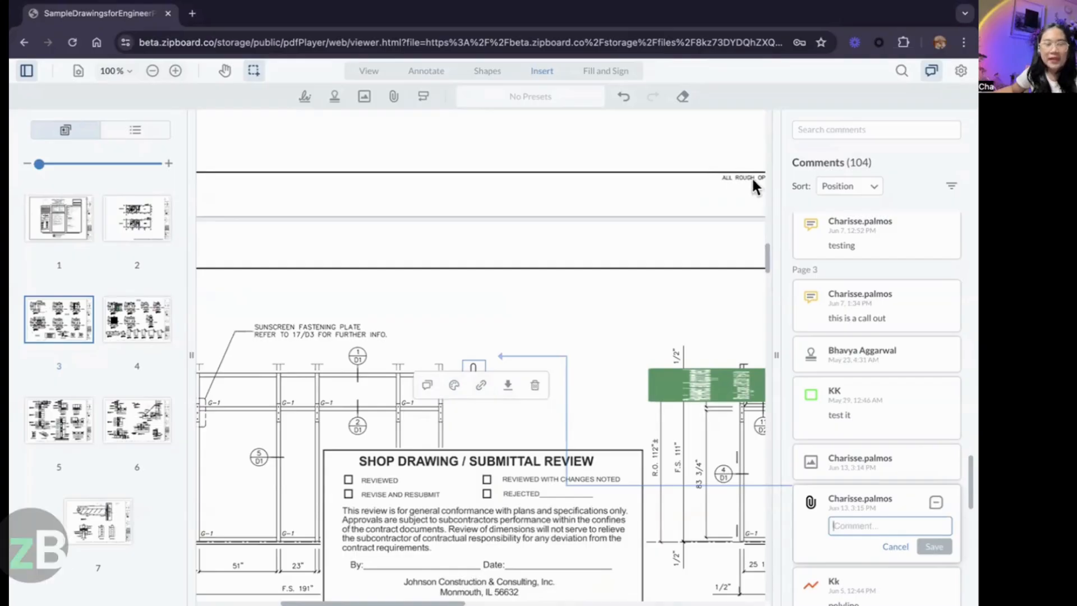
Step: Place the date 2024-06-13 in black above the submittal review form on page 3, and widen it to fit on one line
{"action": "left_click", "coordinate": [616, 82]}
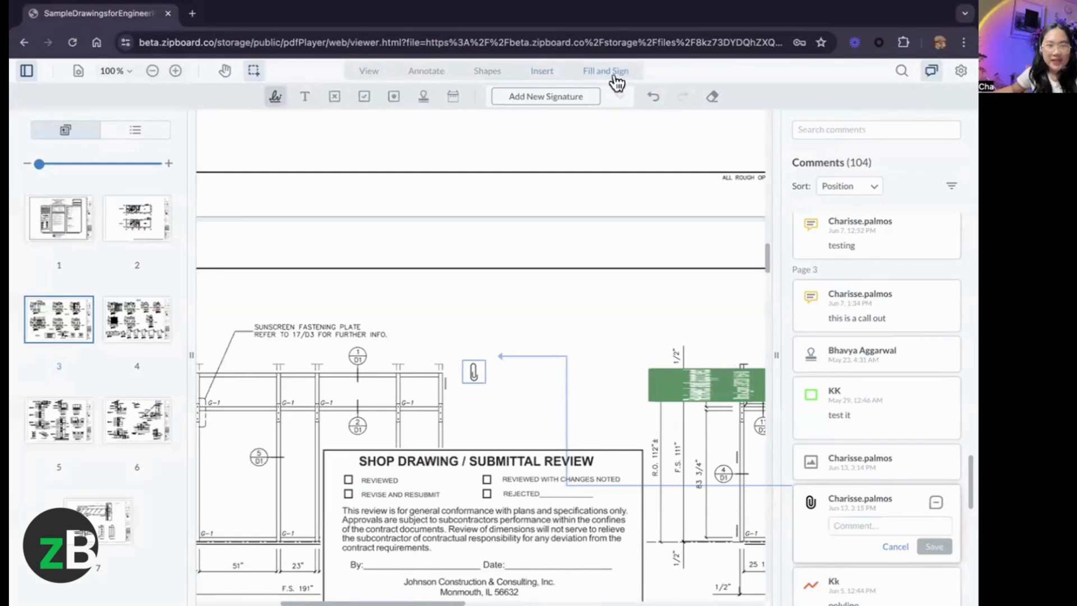
{"action": "left_click", "coordinate": [274, 100]}
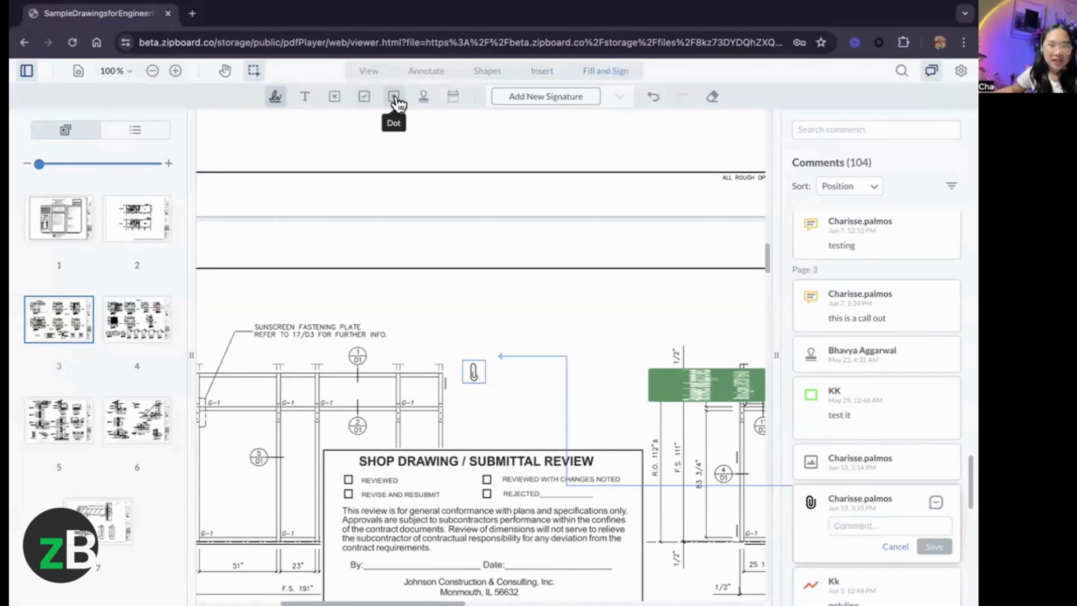
{"action": "left_click", "coordinate": [454, 96]}
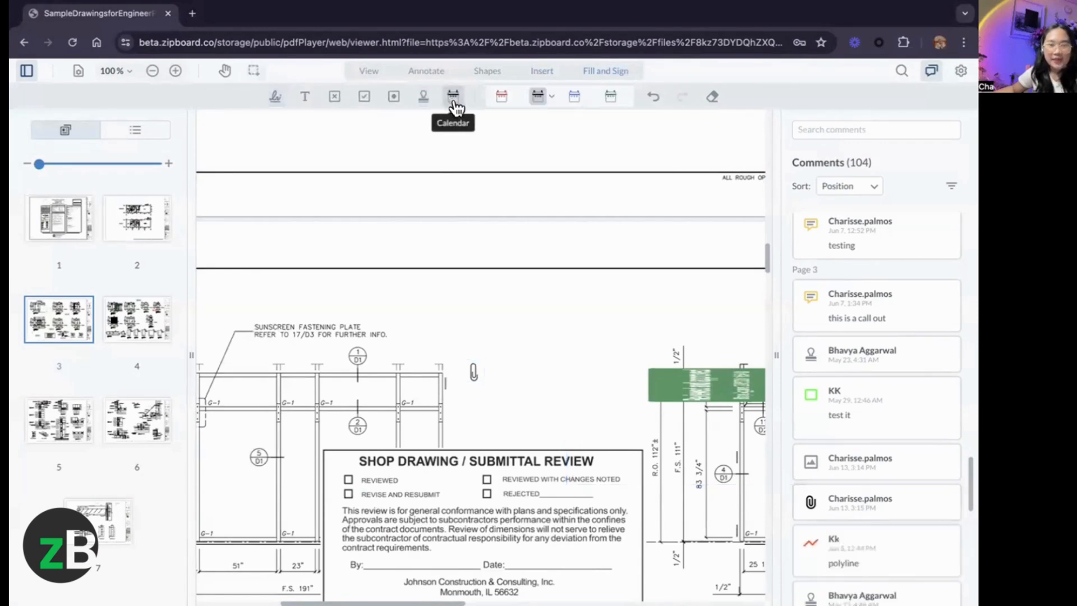
{"action": "left_click", "coordinate": [498, 291]}
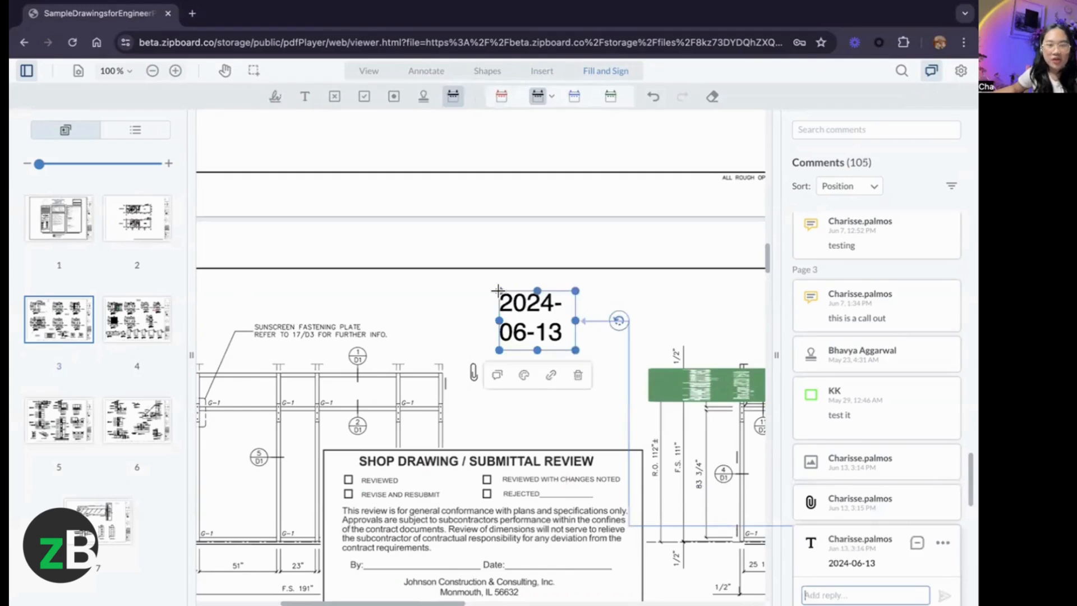
{"action": "mouse_move", "coordinate": [577, 350]}
{"action": "left_mouse_down"}
{"action": "mouse_move", "coordinate": [655, 360]}
{"action": "mouse_move", "coordinate": [647, 312]}
{"action": "left_mouse_up"}
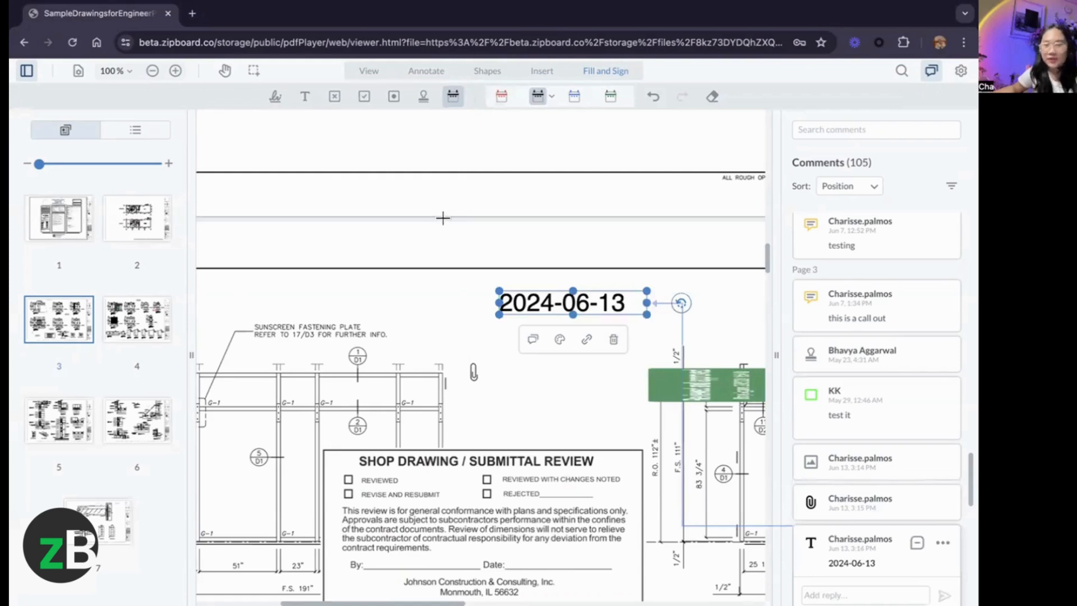
{"action": "key", "text": "Escape"}
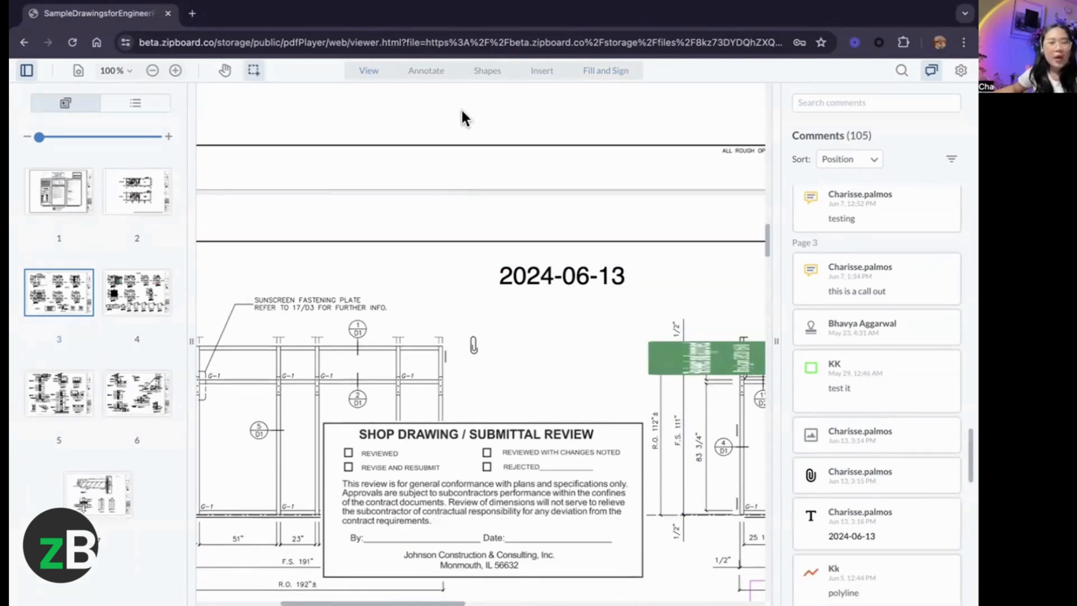
Step: Bring up the annotation tools again
{"action": "left_click", "coordinate": [413, 72]}
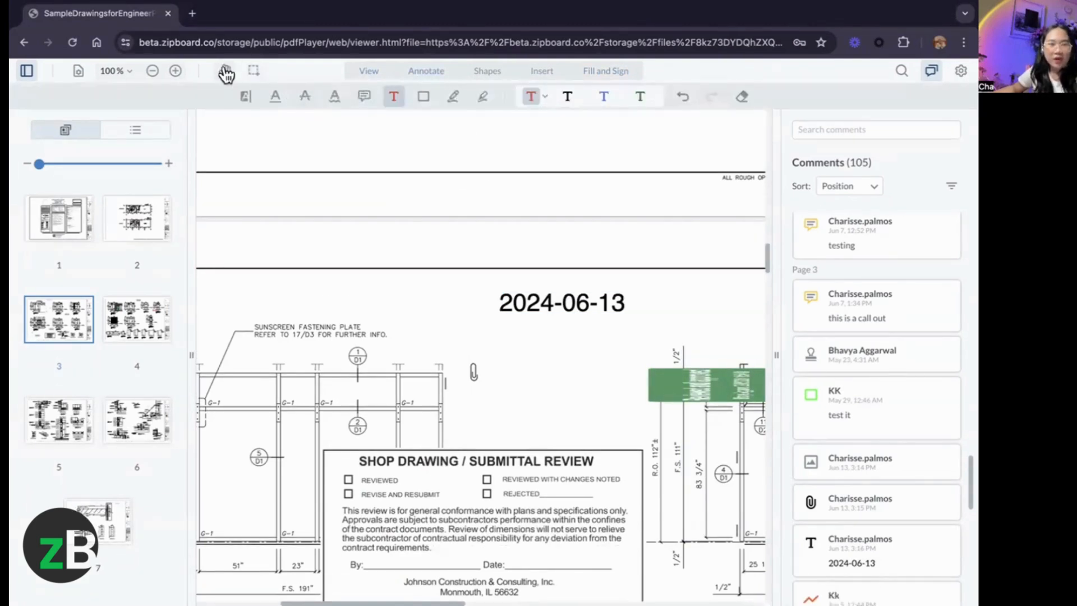
Step: Browse from page 3 to page 4 in pan mode and marquee-select an area beside the dotted SP-1 frame with the multi-select tool
{"action": "left_click", "coordinate": [225, 71]}
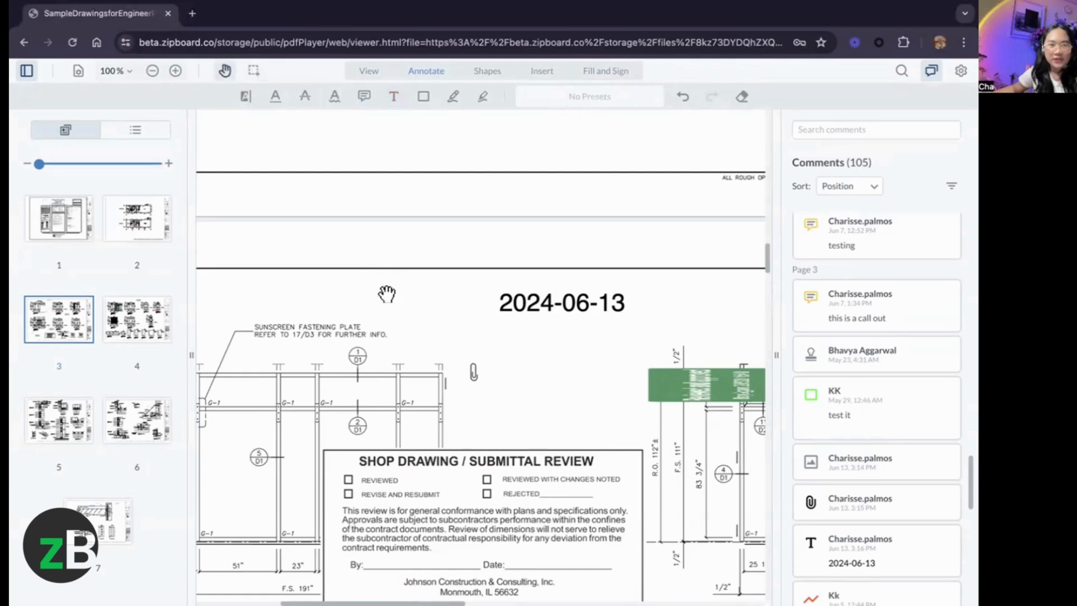
{"action": "scroll", "coordinate": [388, 293], "scroll_direction": "down", "scroll_amount": 2}
{"action": "scroll", "coordinate": [388, 293], "scroll_direction": "down", "scroll_amount": 20}
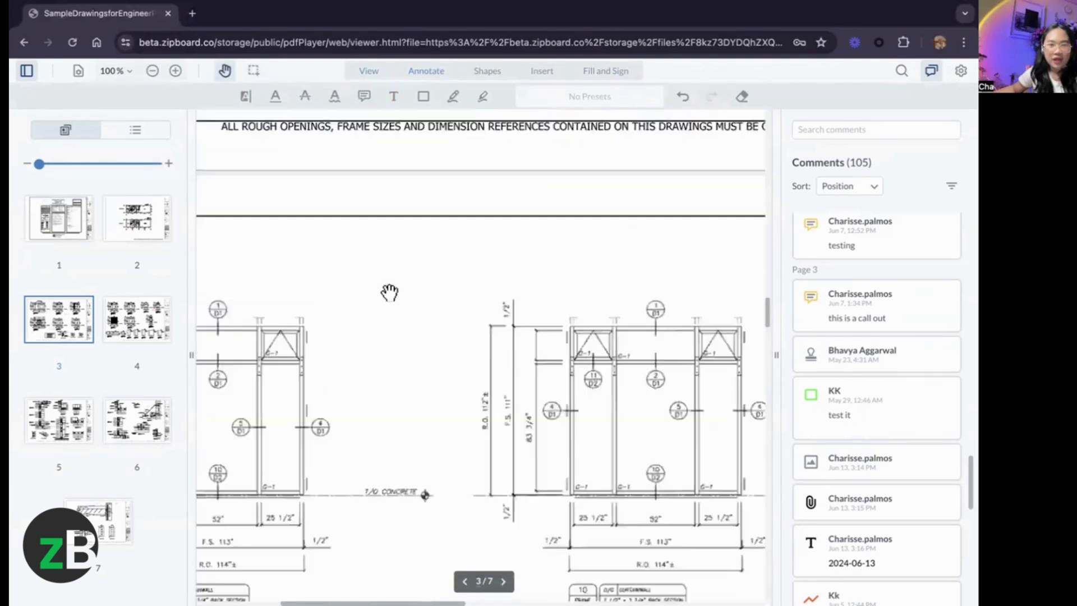
{"action": "scroll", "coordinate": [385, 292], "scroll_direction": "down", "scroll_amount": 5}
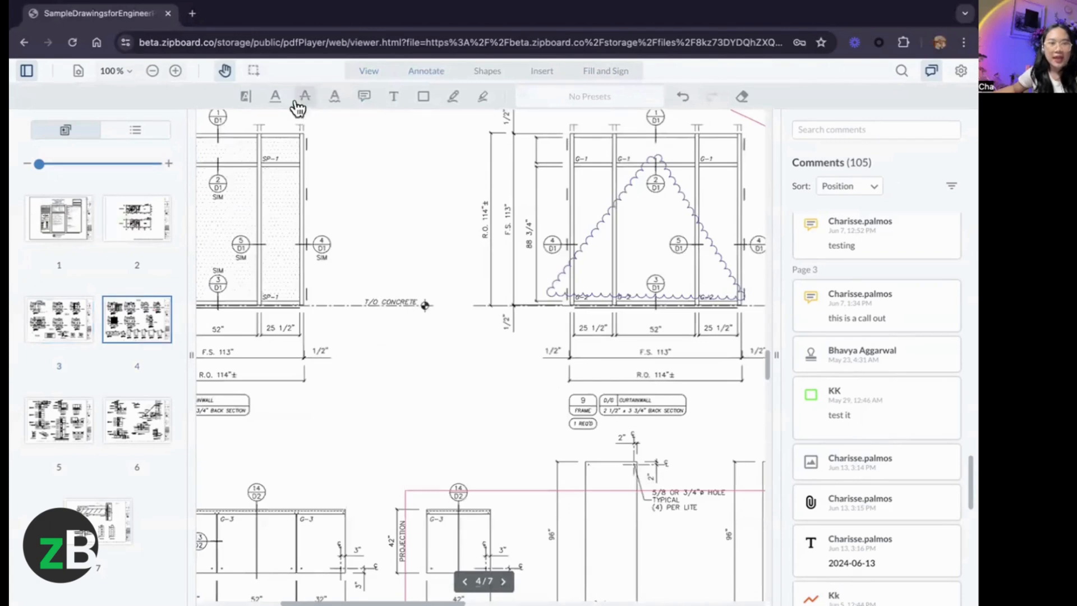
{"action": "left_click", "coordinate": [254, 71]}
{"action": "left_click_drag", "start_coordinate": [287, 212], "coordinate": [370, 317]}
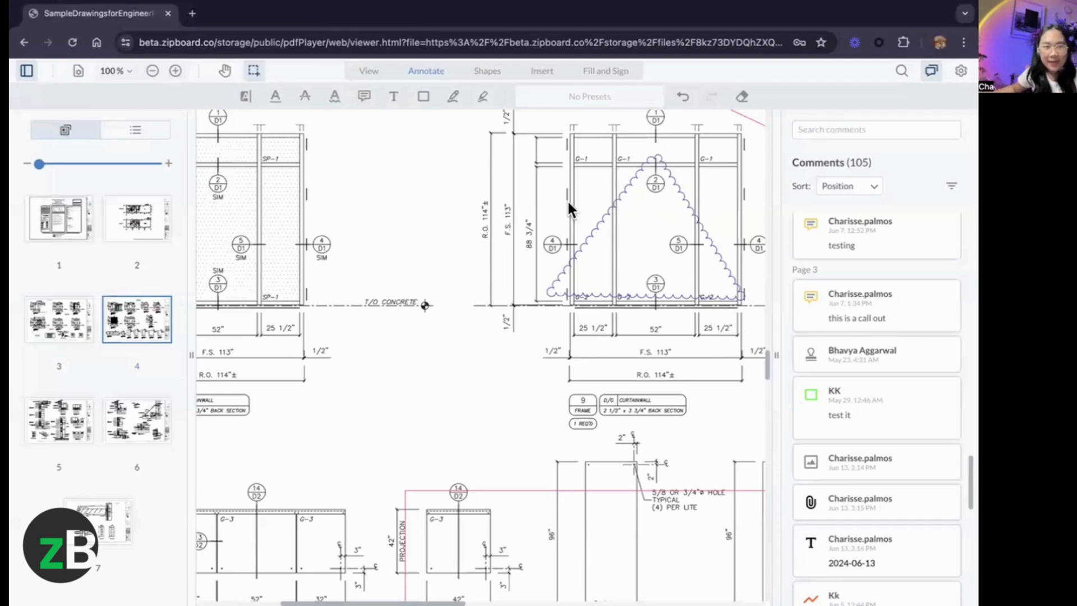
Step: Go to zipboard.co in a new browser tab and open its free signup page
{"action": "left_click", "coordinate": [194, 14]}
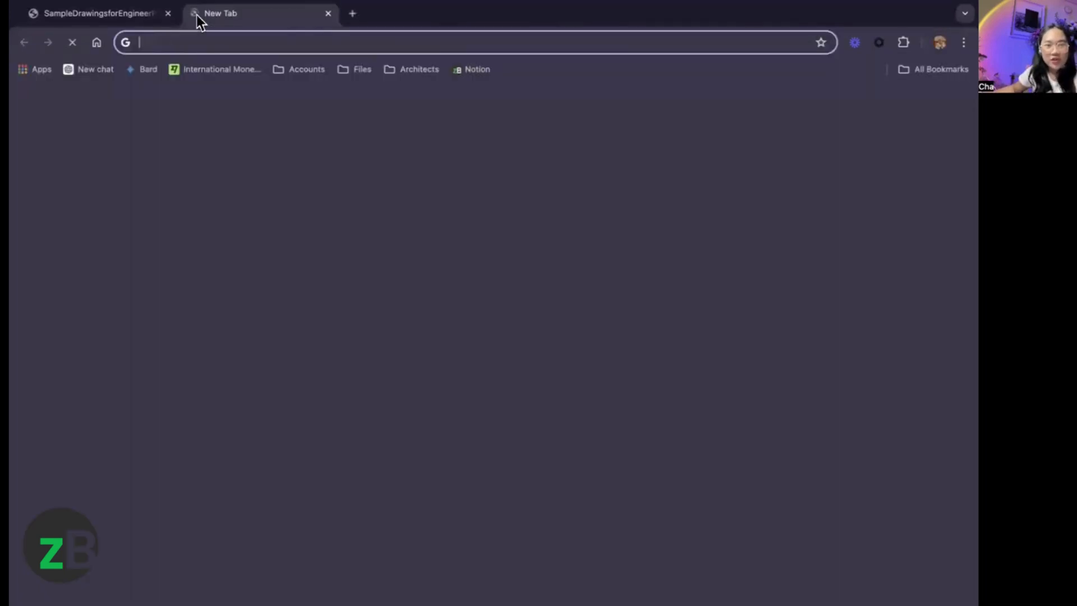
{"action": "type", "text": "zip"}
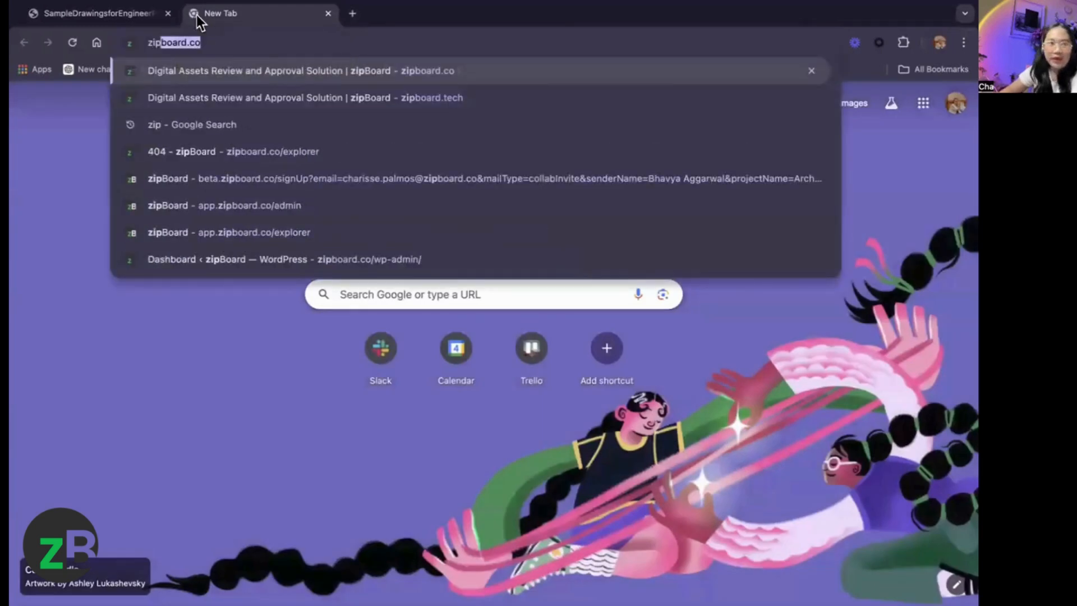
{"action": "key", "text": "Return"}
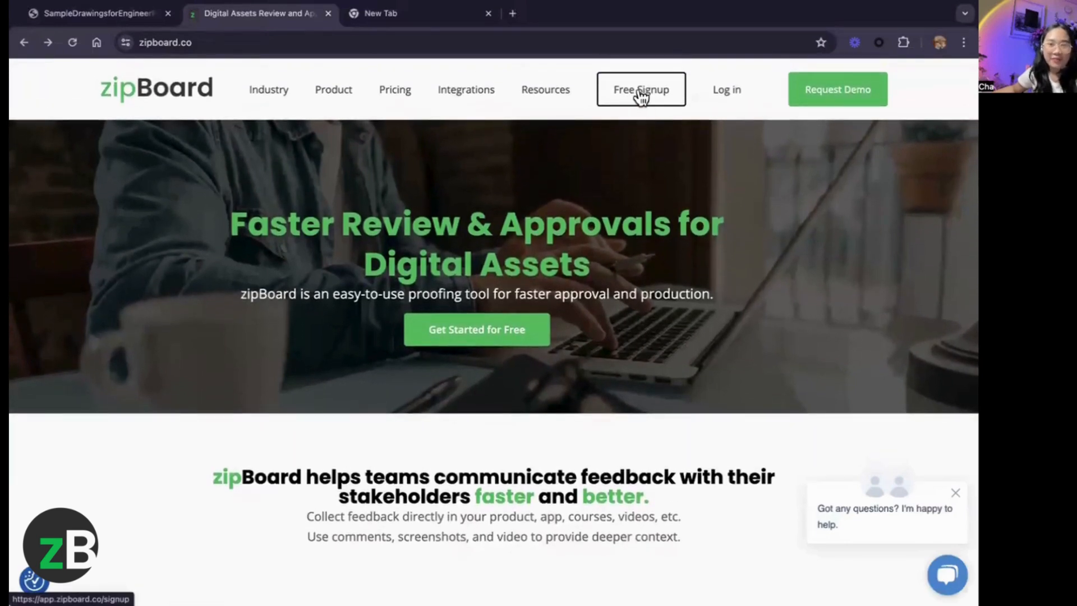
{"action": "left_click", "coordinate": [646, 91]}
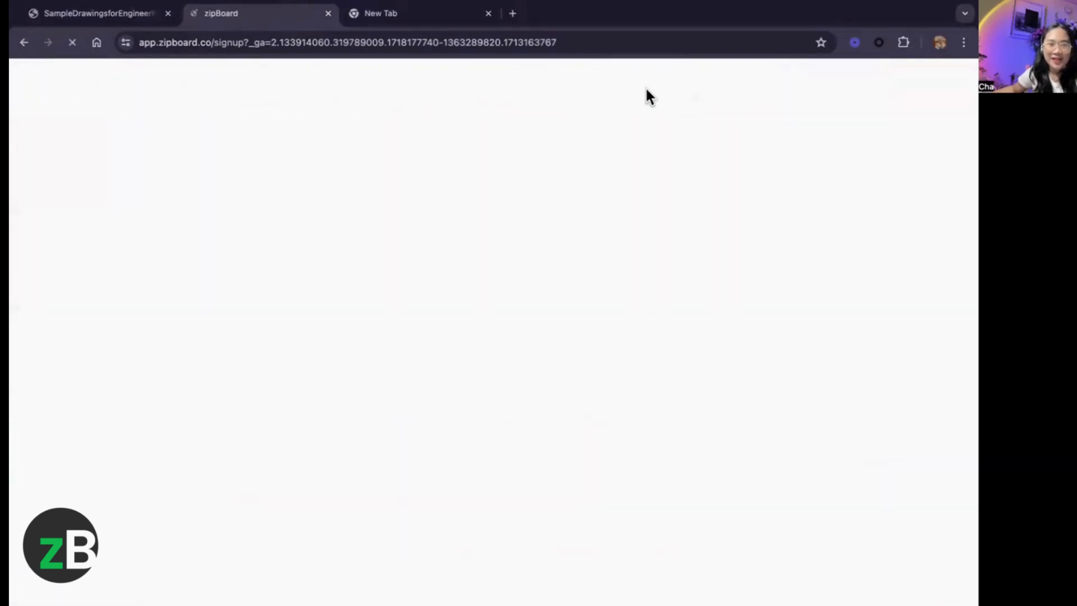